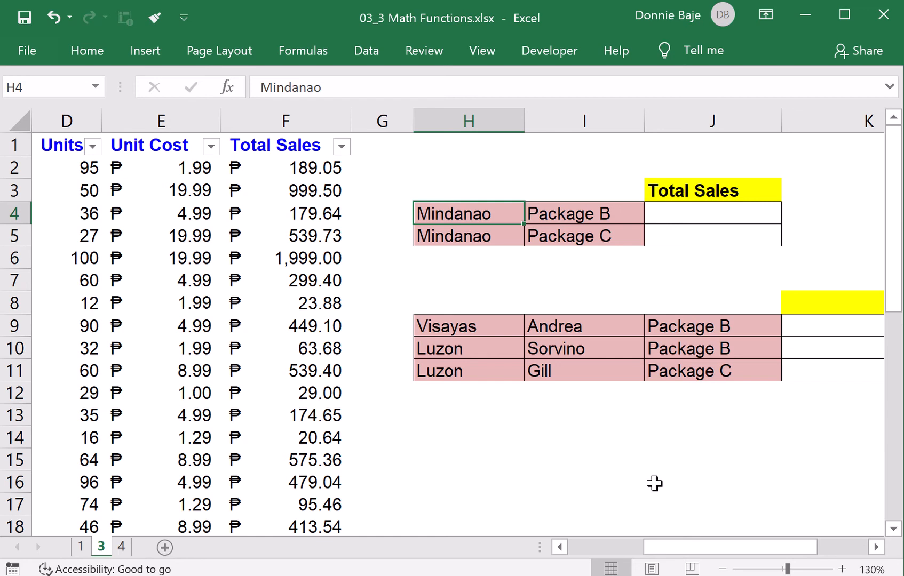
Examine the source sales table's columns from Total Sales back to Region
key(Left)
key(Left)
key(Left)
key(Left)
key(Left)
key(Left)
key(Left)
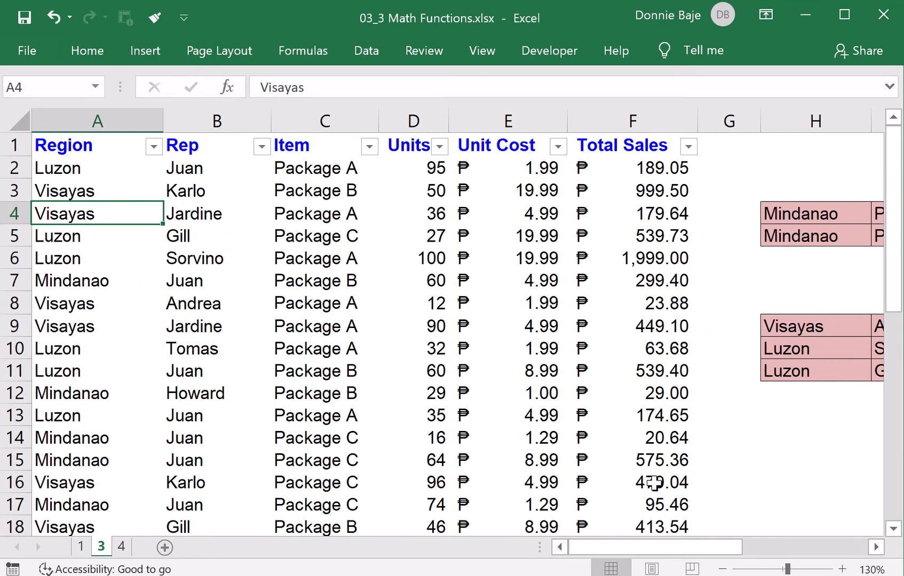
Start a SUMIFS formula in cell J4 with the whole Total Sales column F:F as the sum range
key(Right)
key(Right)
key(Right)
key(Right)
key(Right)
key(Right)
key(Right)
key(Right)
key(Right)
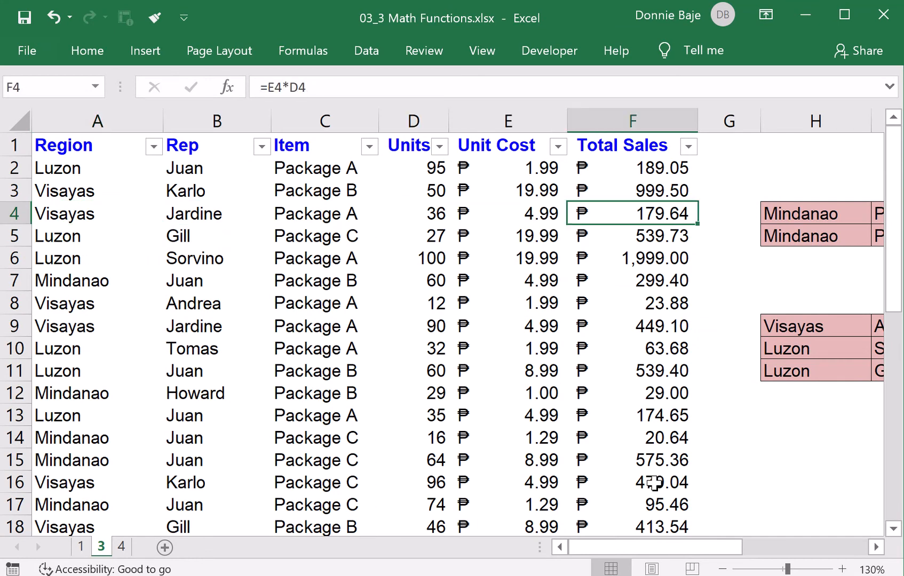
text(=SUMUF)
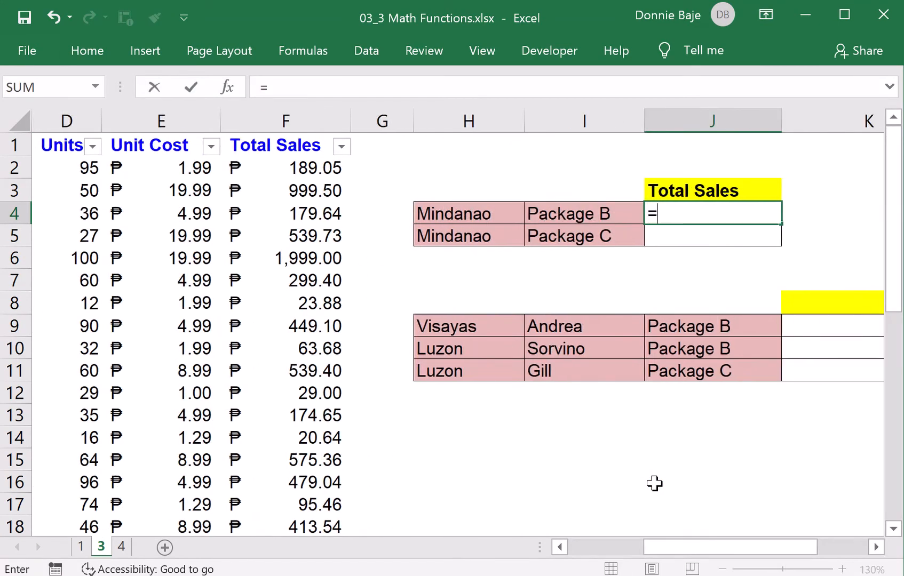
key(BackSpace)
key(BackSpace)
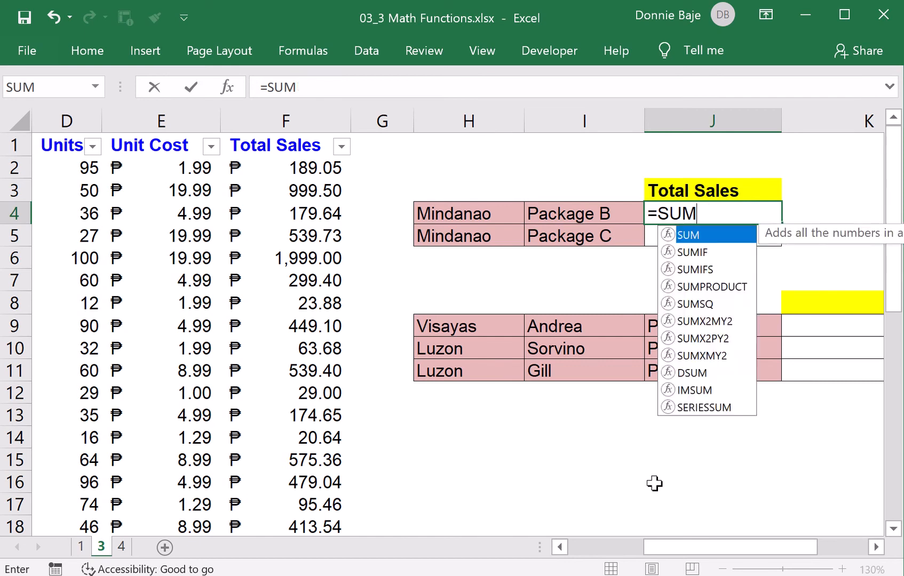
text(IF()
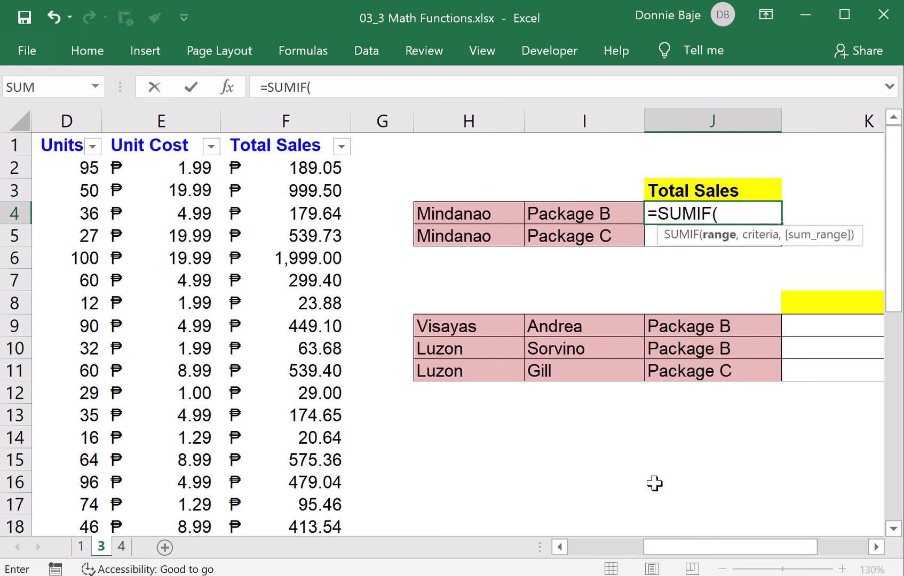
key(BackSpace)
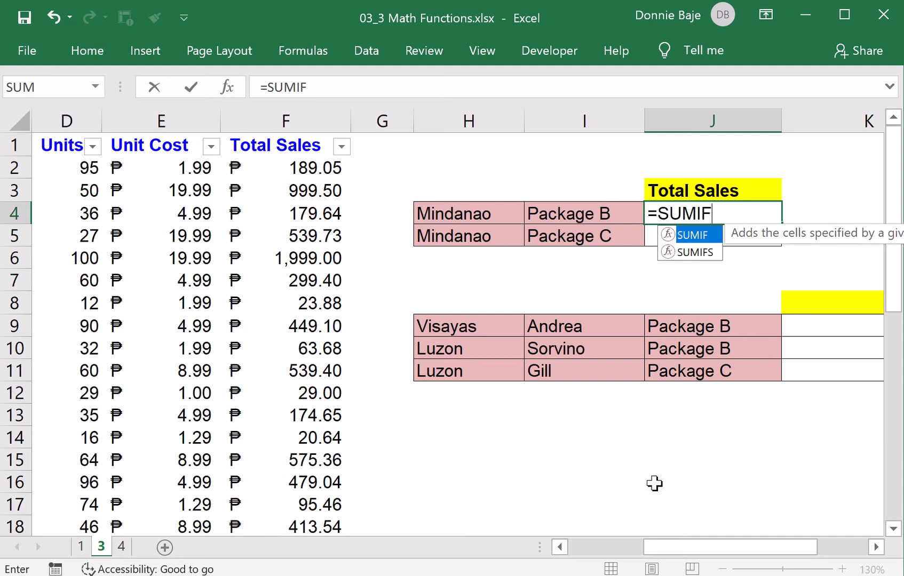
text(S)
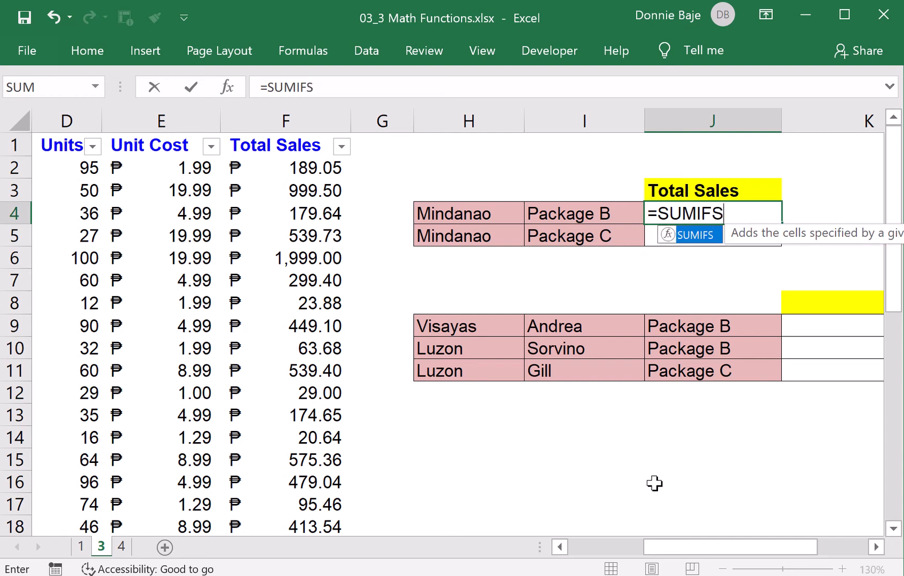
text(()
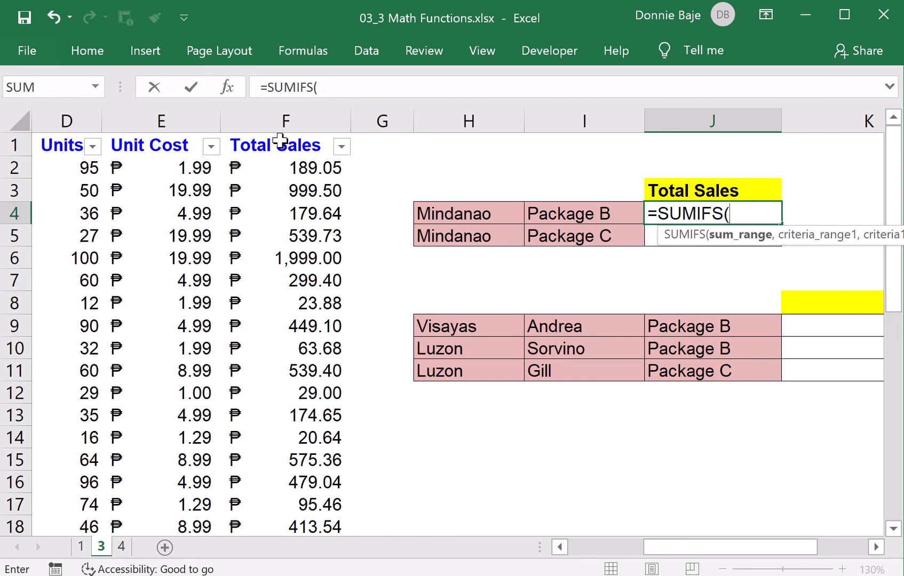
click(275, 125)
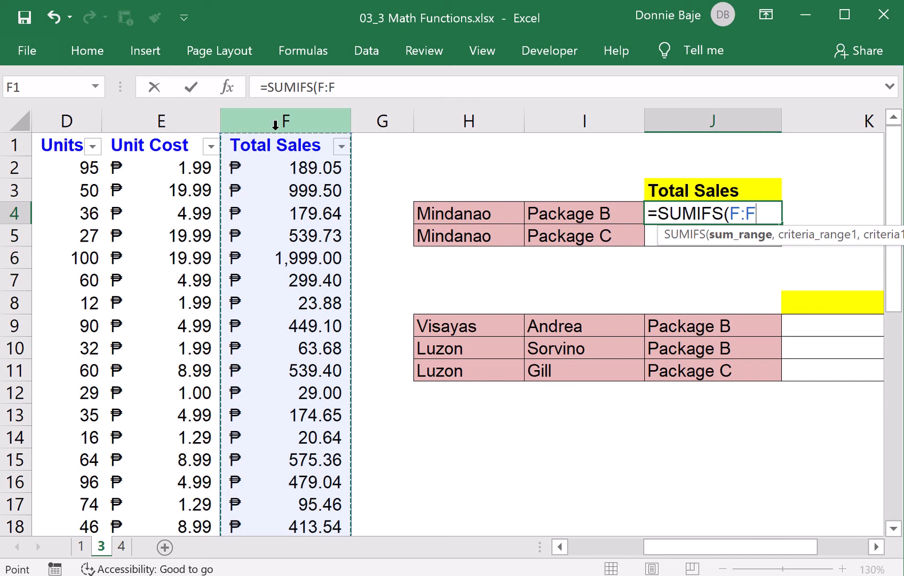
text(,)
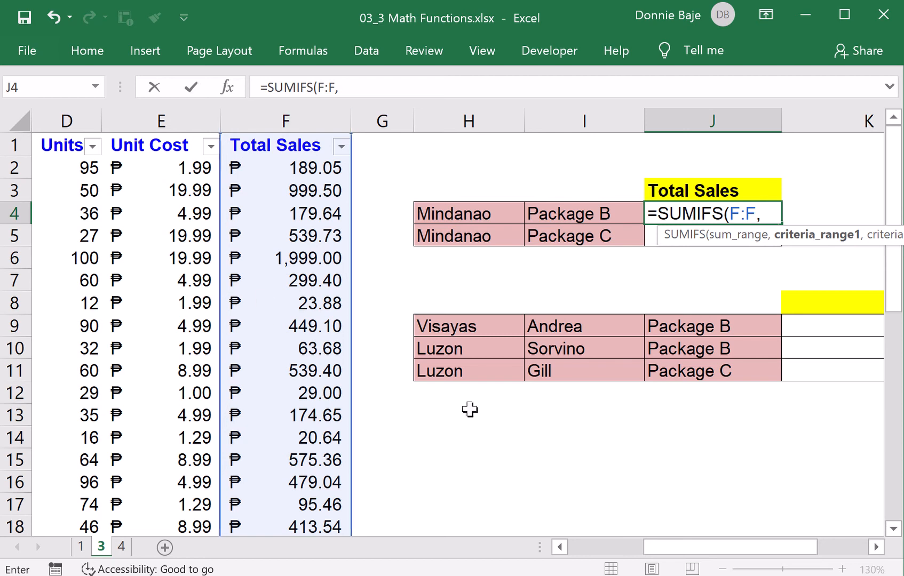
Add the Region column A:A as the first criteria range, with H4 (Mindanao) as its criterion
click(564, 550)
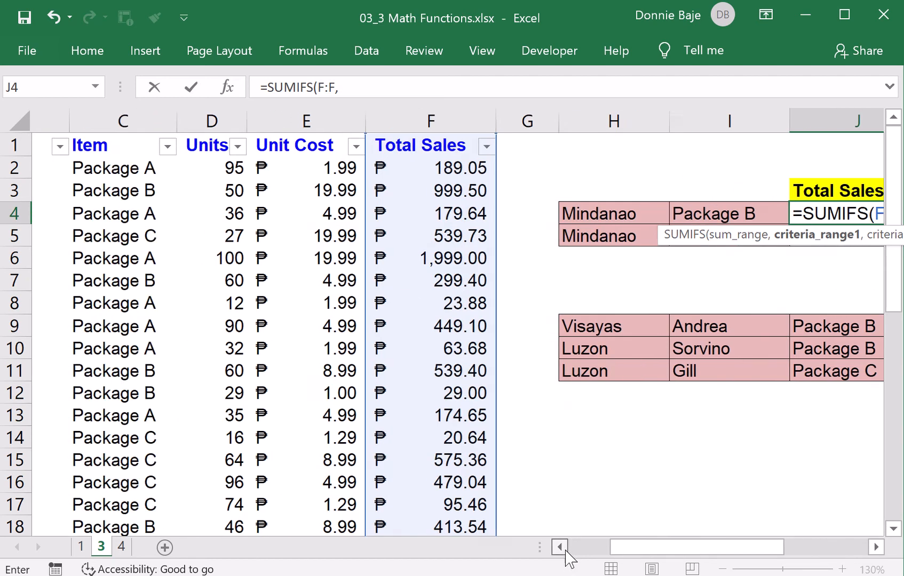
click(564, 550)
click(559, 547)
click(94, 122)
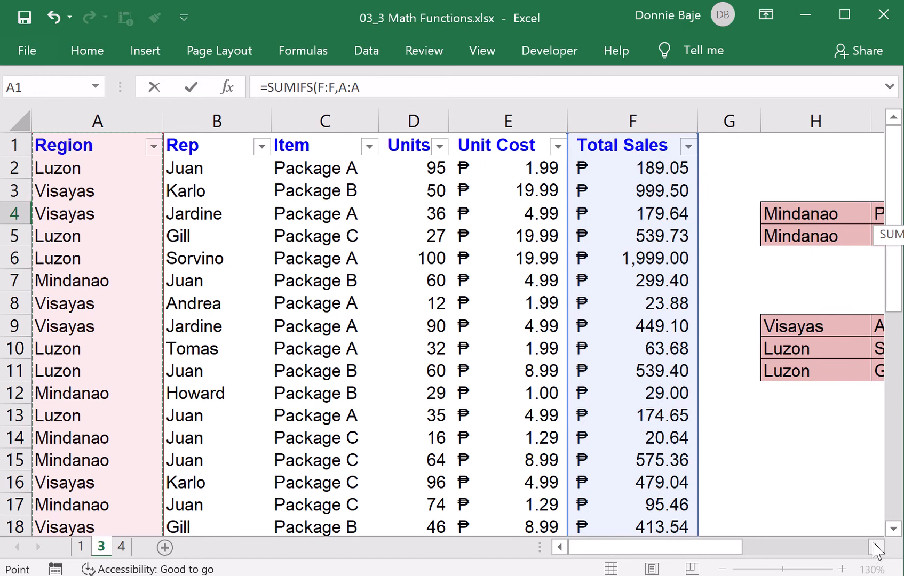
click(875, 547)
click(874, 547)
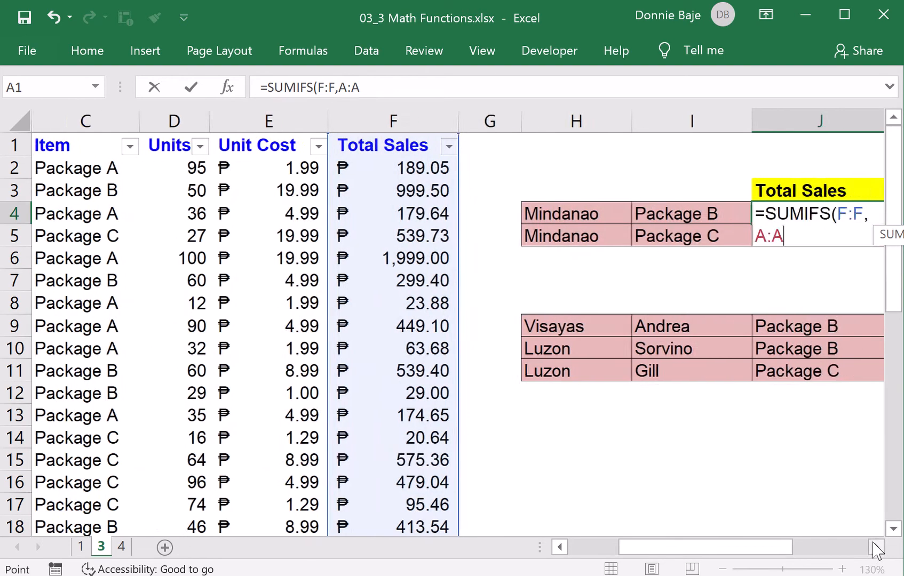
click(875, 547)
click(875, 547)
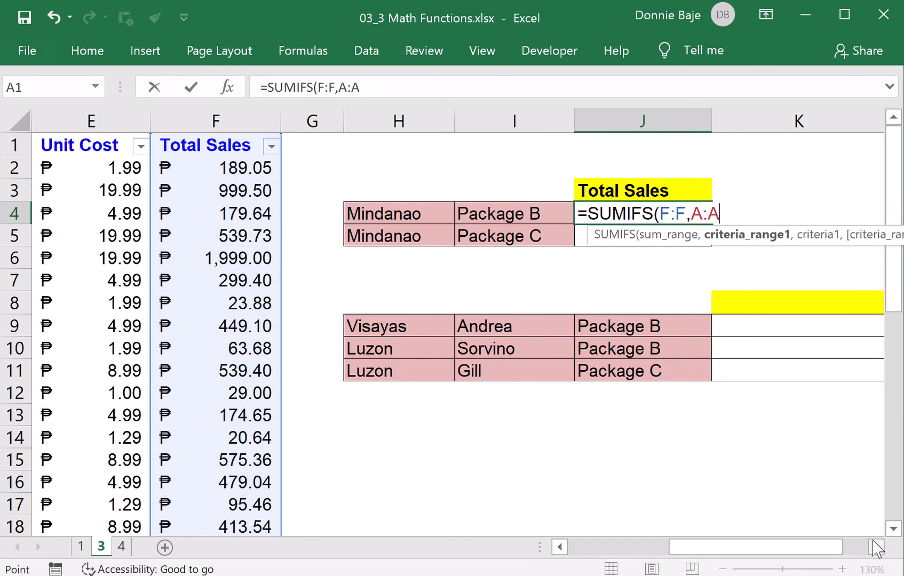
text(,)
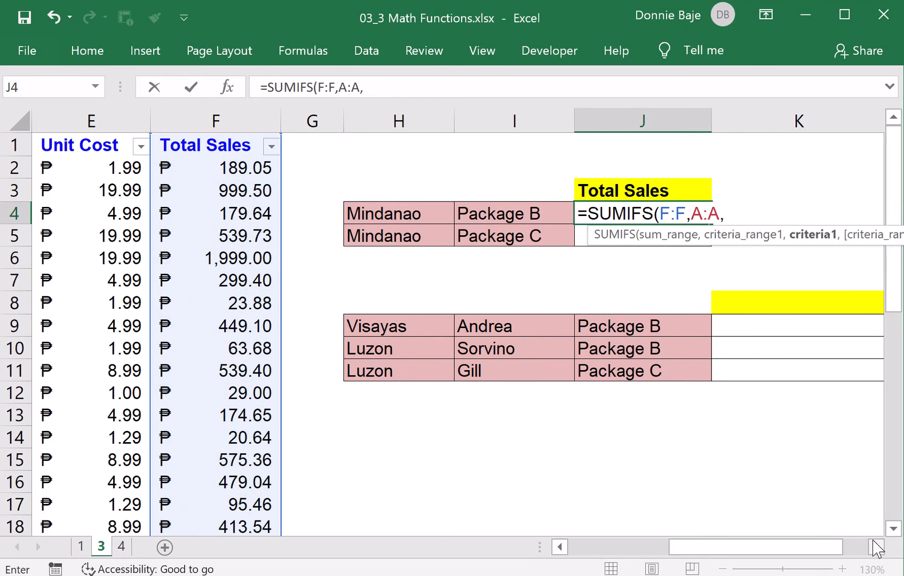
click(431, 208)
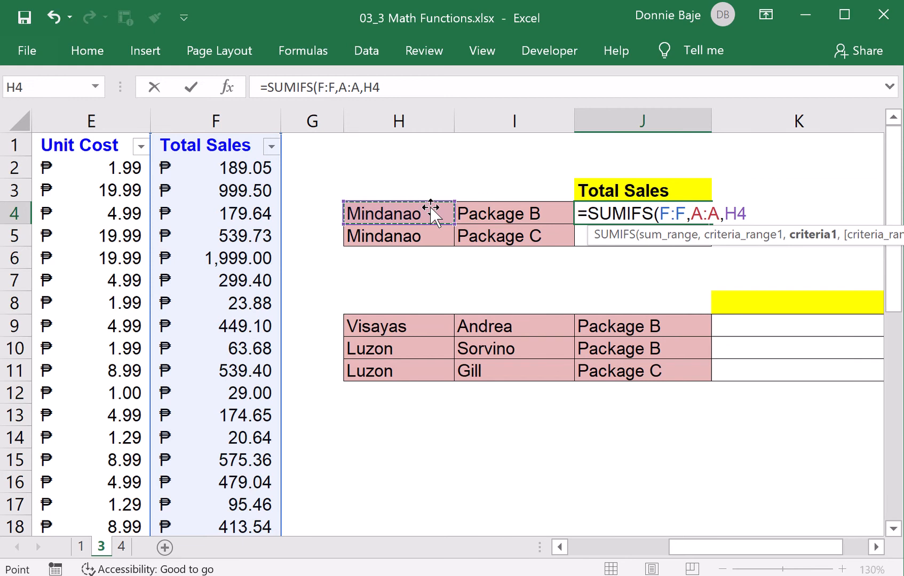
text(,)
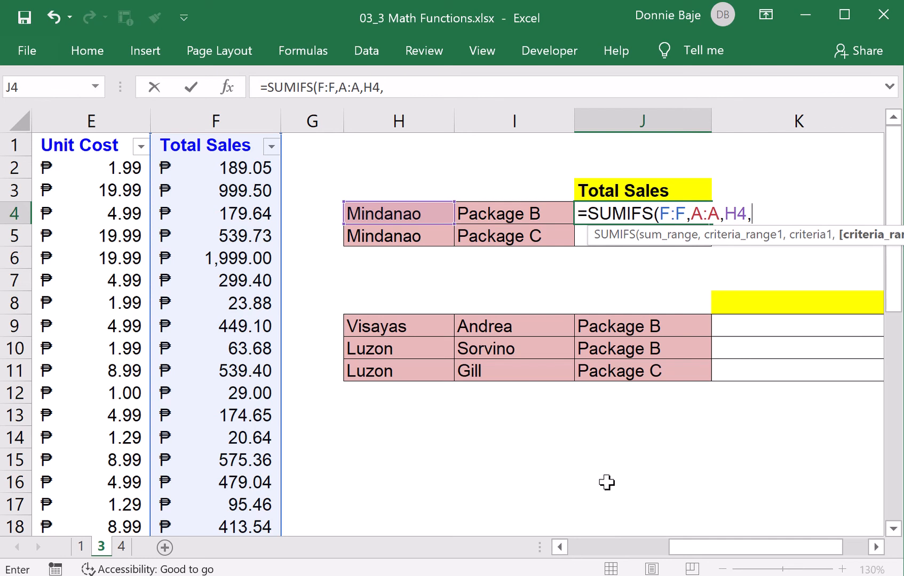
Add the Item column C:C with criterion I4 (Package B) and complete the formula =SUMIFS(F:F,A:A,H4,C:C,I4) in J4
click(875, 548)
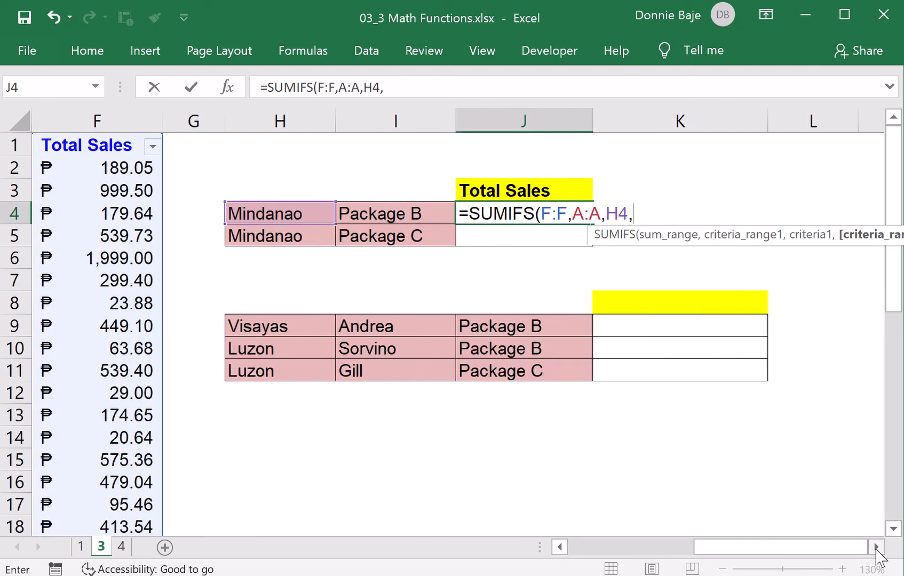
click(560, 547)
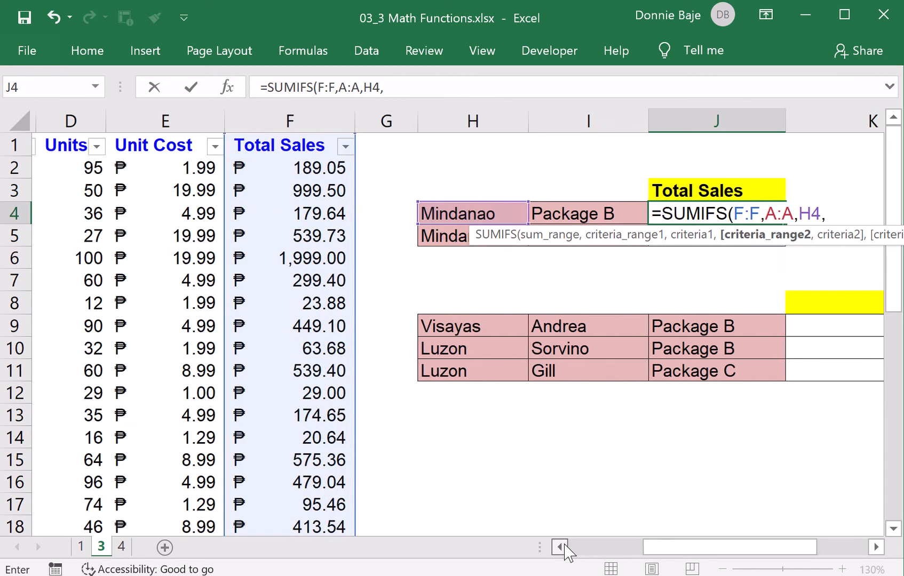
click(560, 547)
click(560, 547)
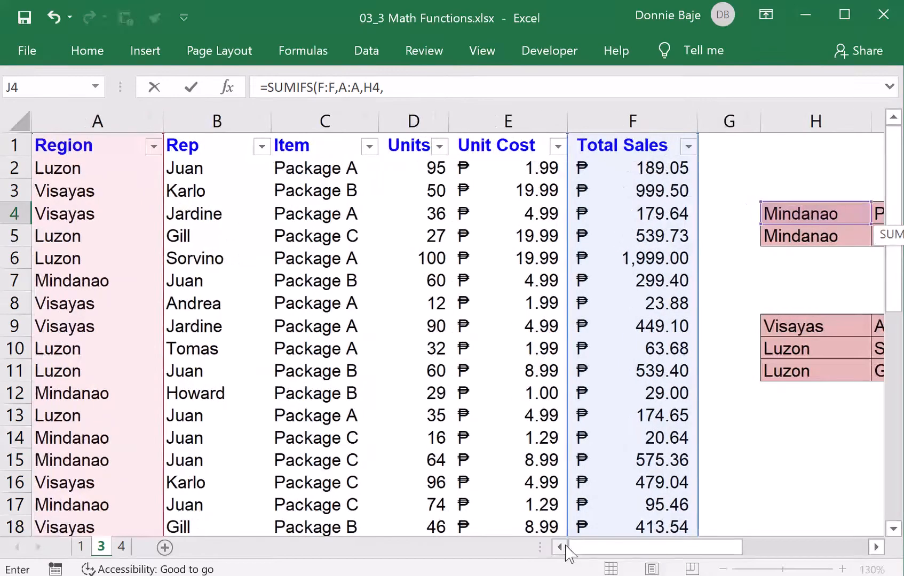
click(323, 112)
click(875, 547)
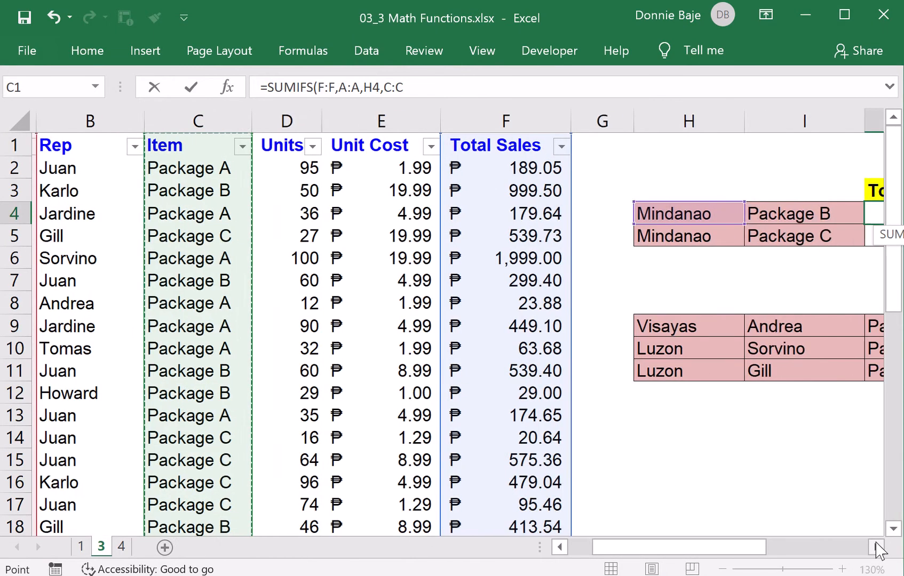
click(875, 547)
click(875, 547)
text(,)
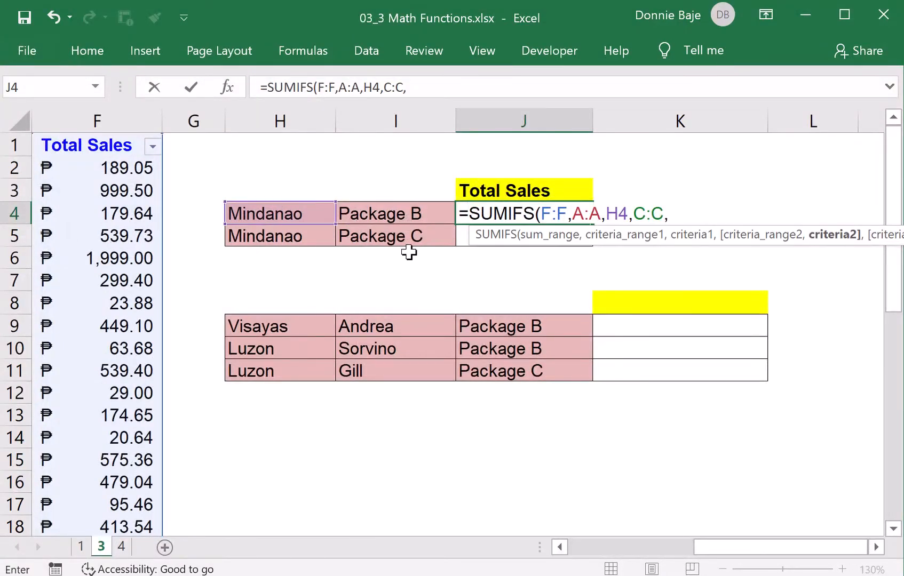
click(396, 215)
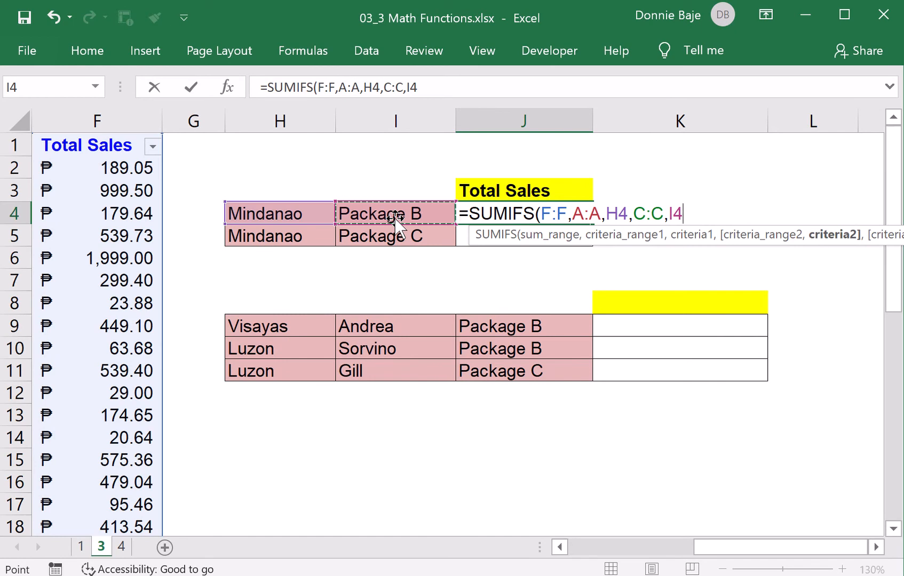
text())
key(ctrl+Return)
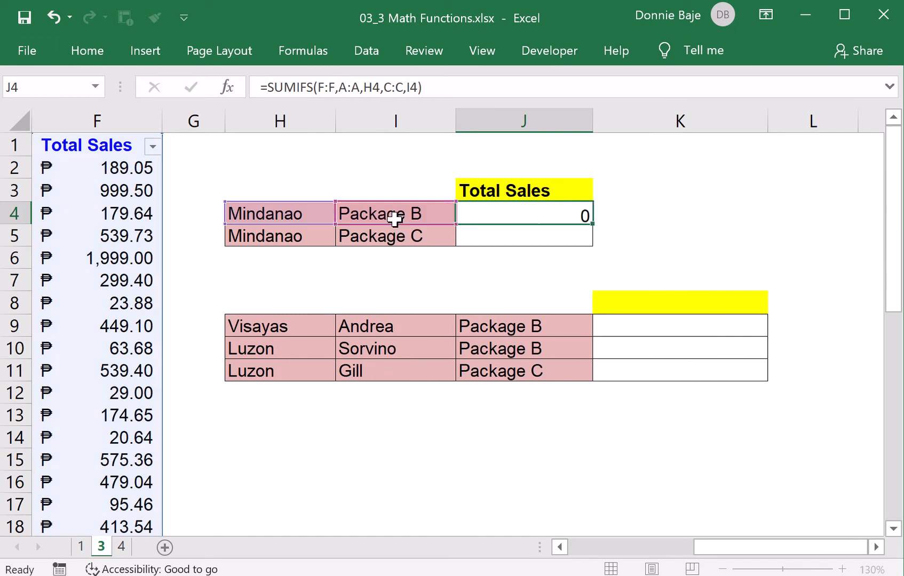
Fill the SUMIFS formula from J4 down to J5 for Mindanao Package C
click(576, 216)
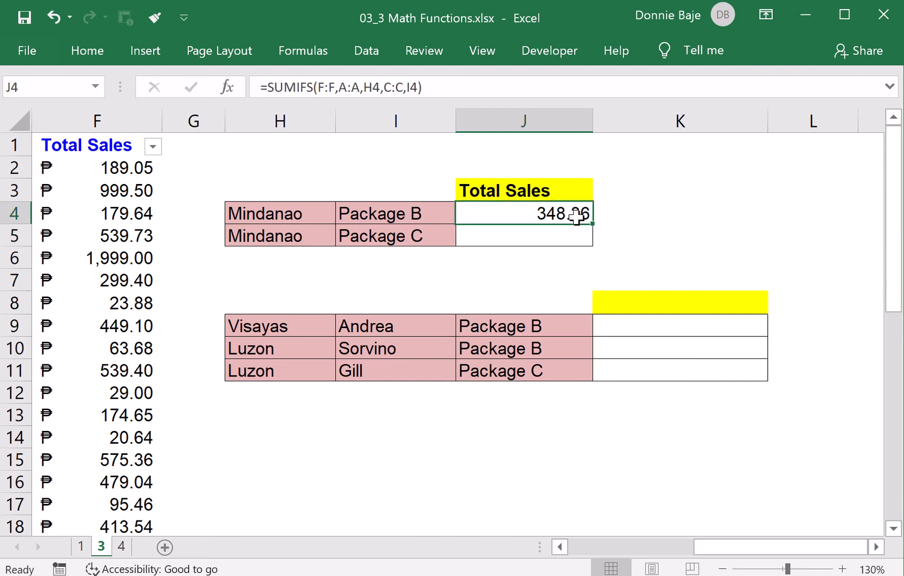
drag(591, 224, 591, 228)
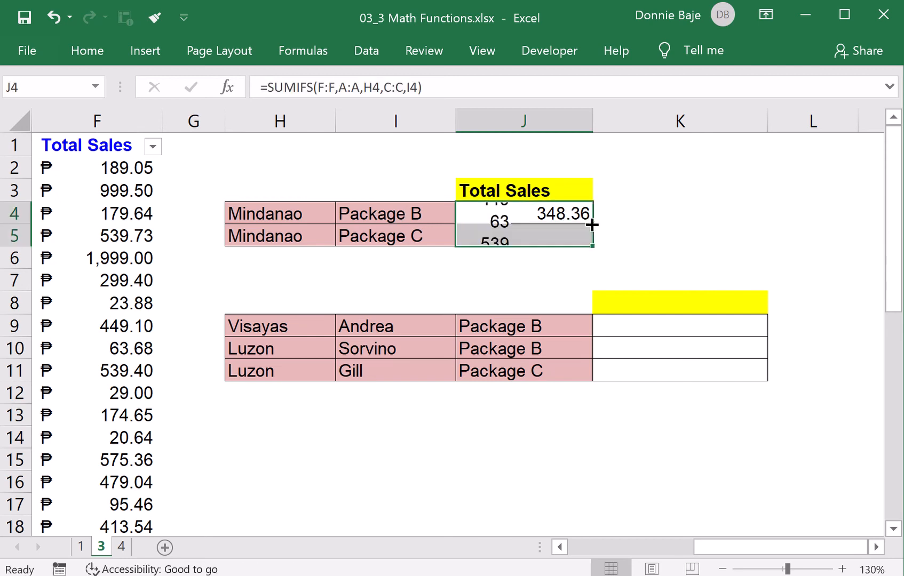
click(843, 569)
click(842, 568)
click(842, 568)
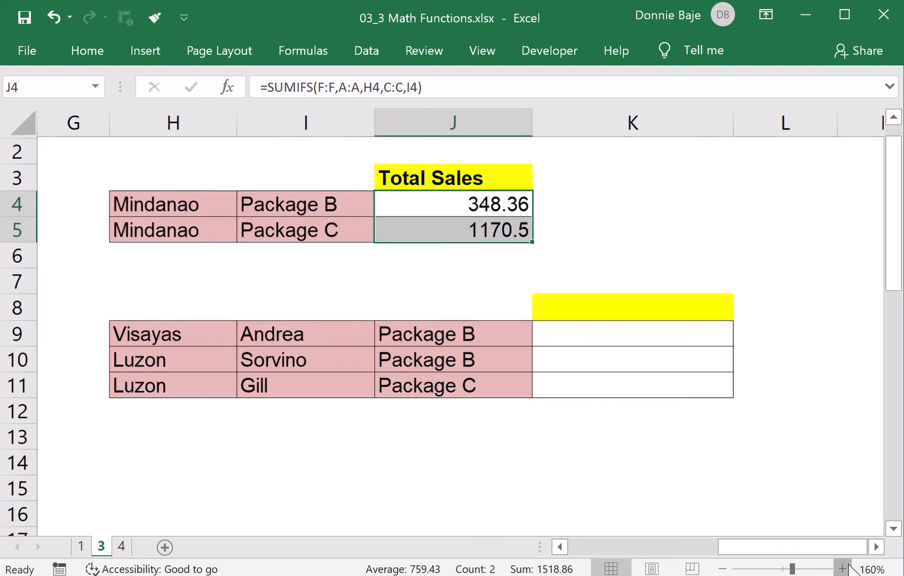
click(841, 568)
Review the formula in J4, examining its sum range and the two criteria range and criterion pairs
double_click(557, 187)
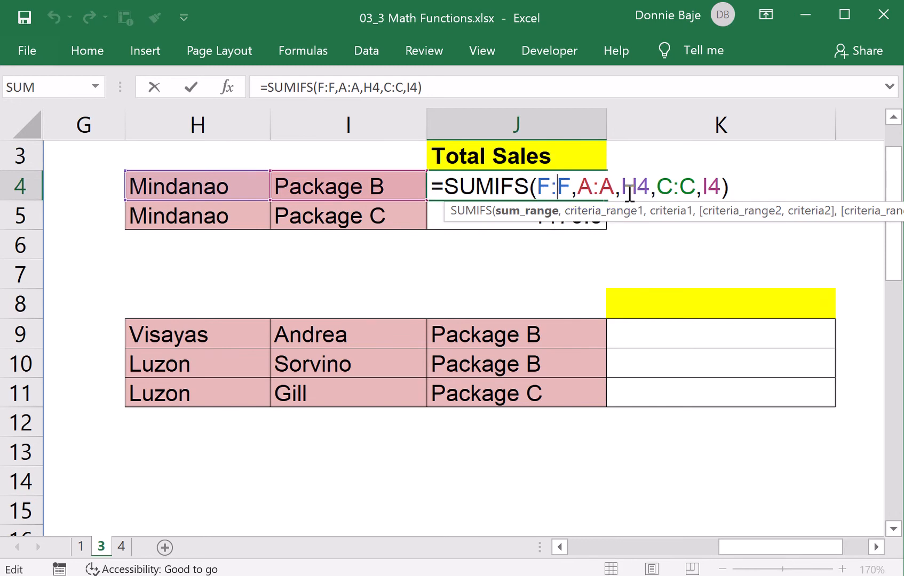
drag(577, 186, 650, 187)
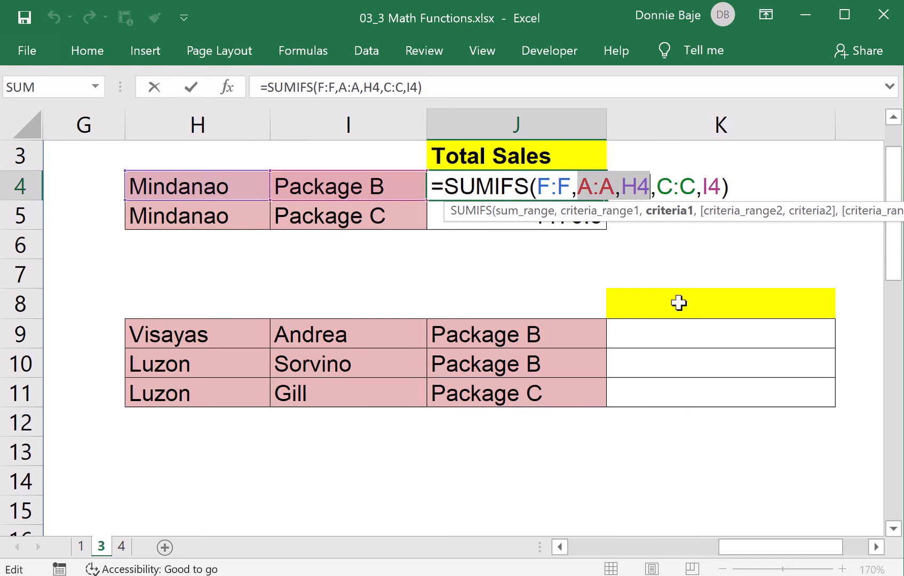
click(661, 187)
drag(661, 188, 720, 187)
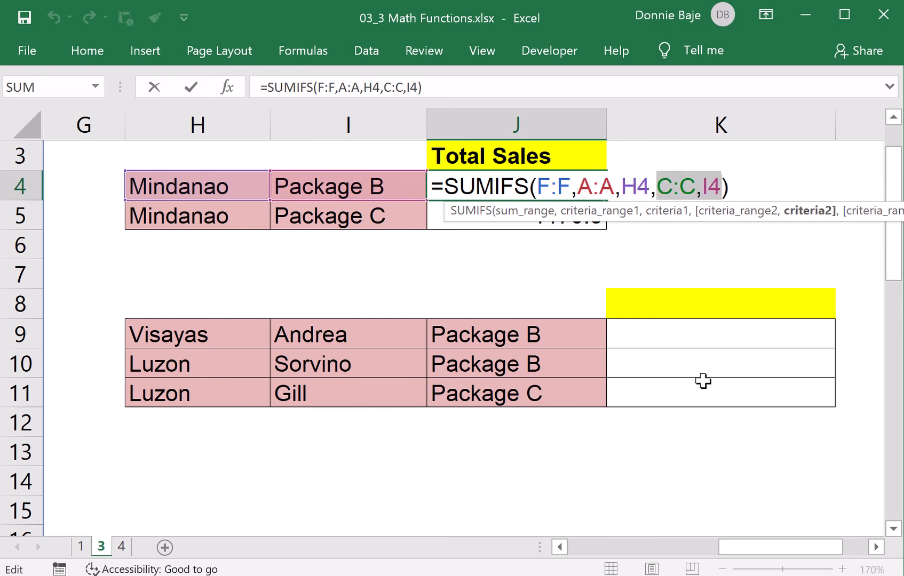
drag(536, 187, 571, 188)
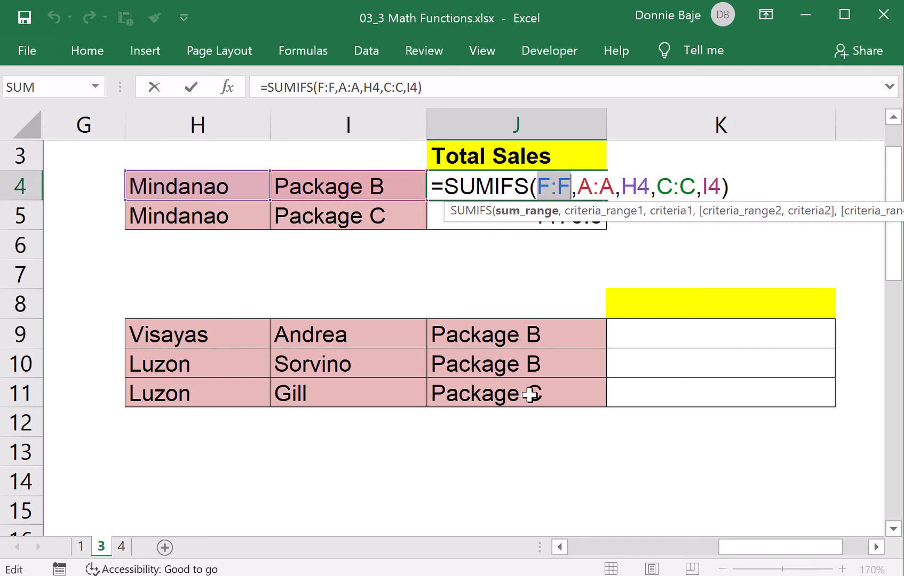
click(583, 187)
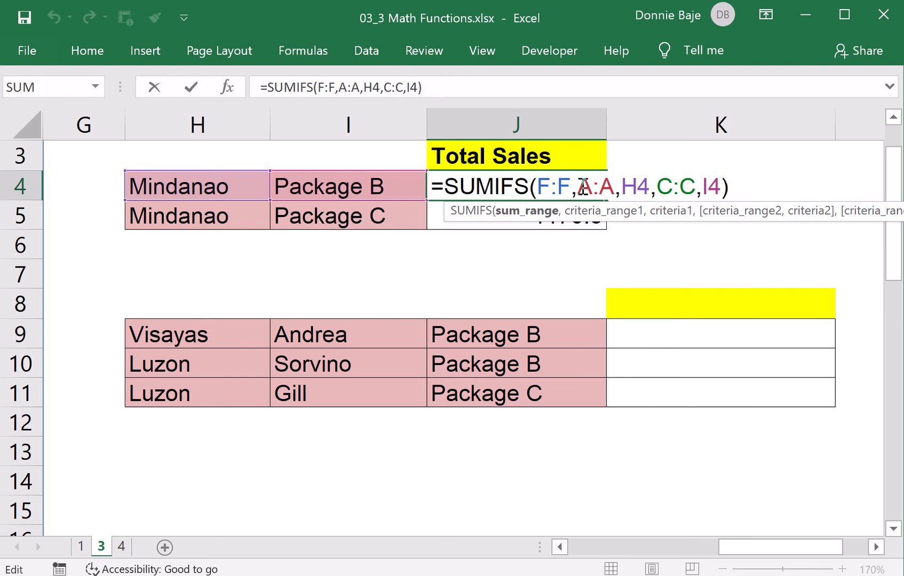
drag(583, 188, 724, 178)
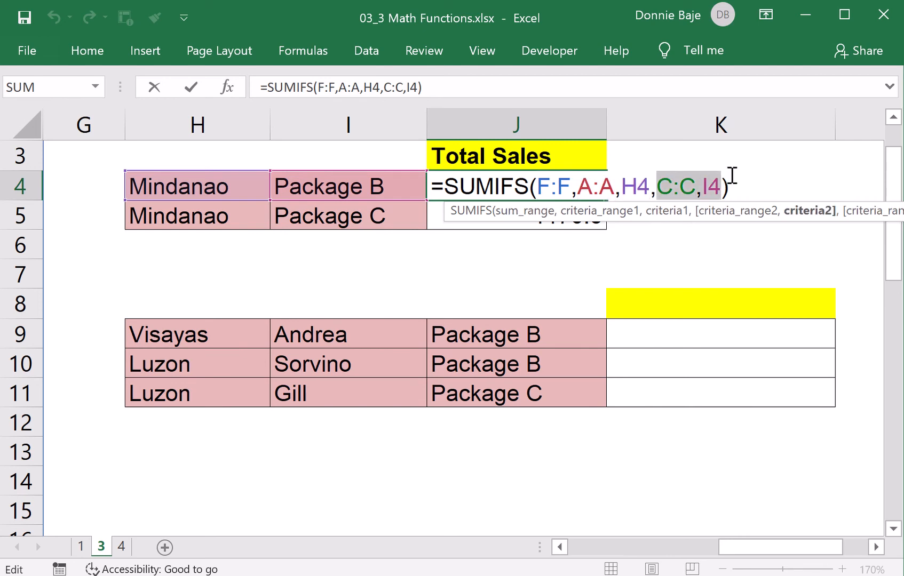
key(Return)
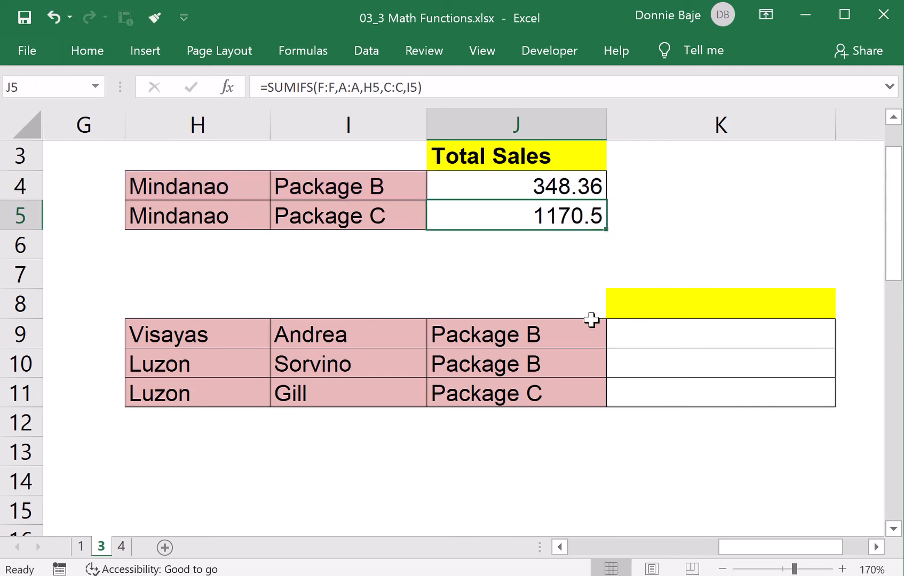
Enter the heading Average Units in K8 above the second summary table
click(654, 303)
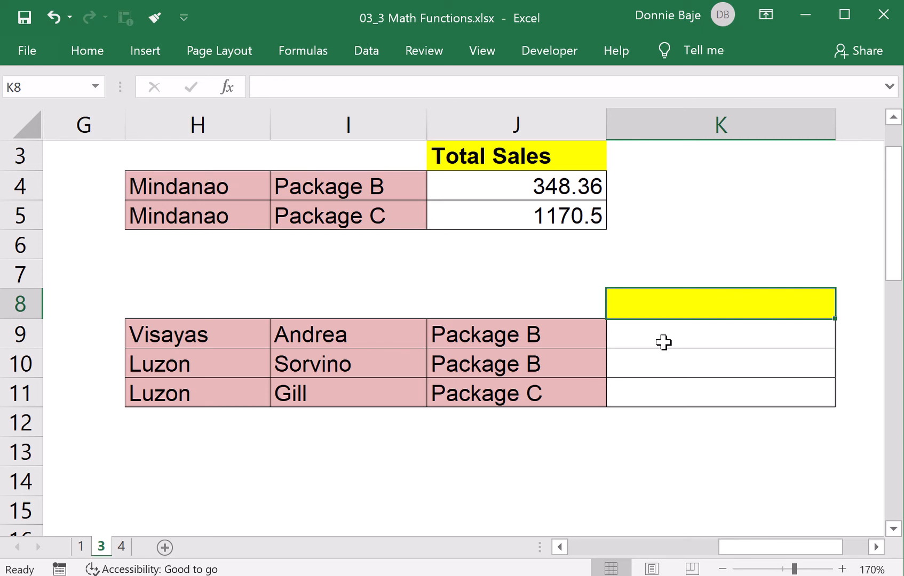
text(A)
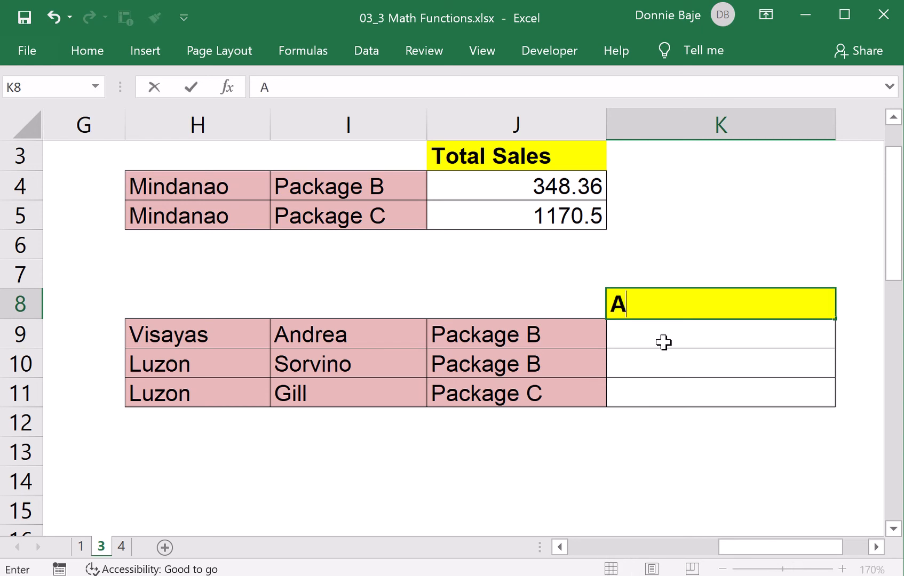
text(verage Units)
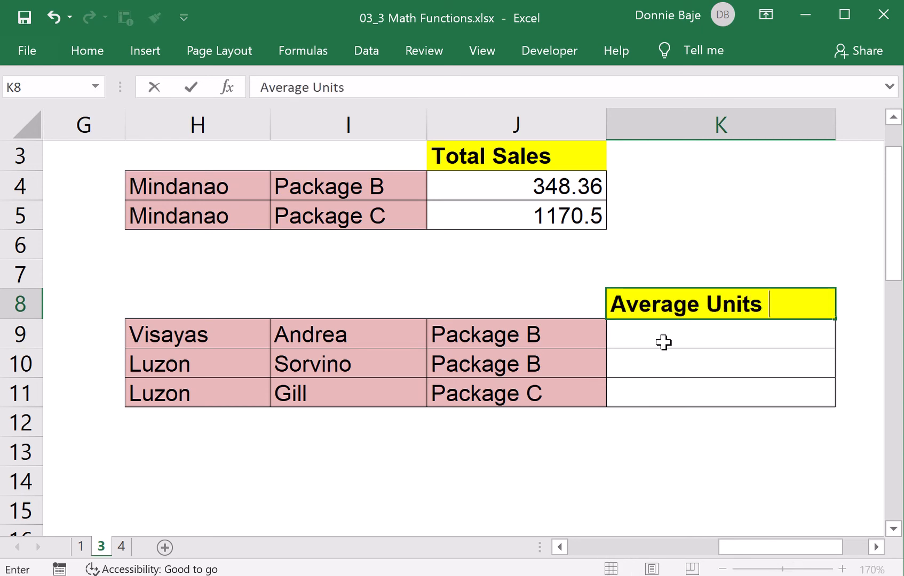
key(Return)
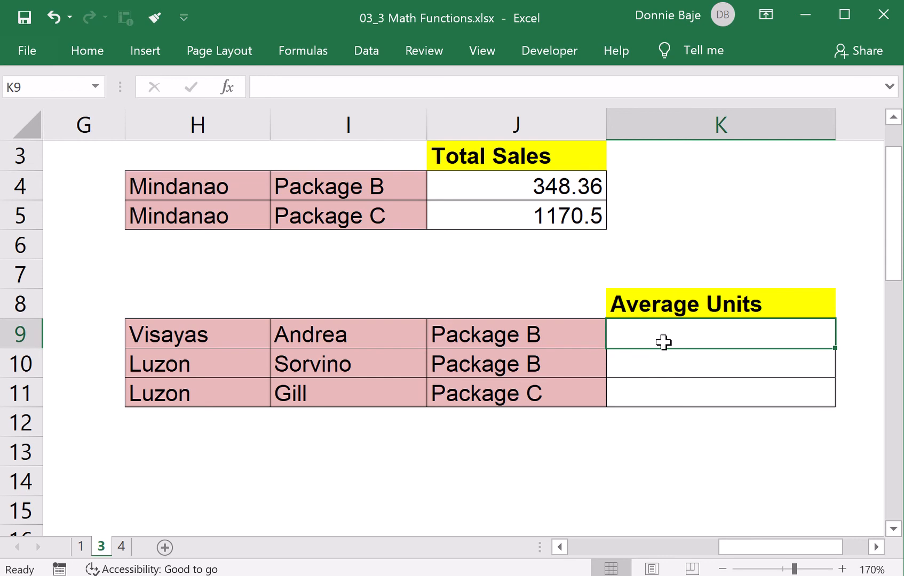
Start an AVERAGEIFS formula in K9 with the Units column D:D as the average range
text(=AVERAGE)
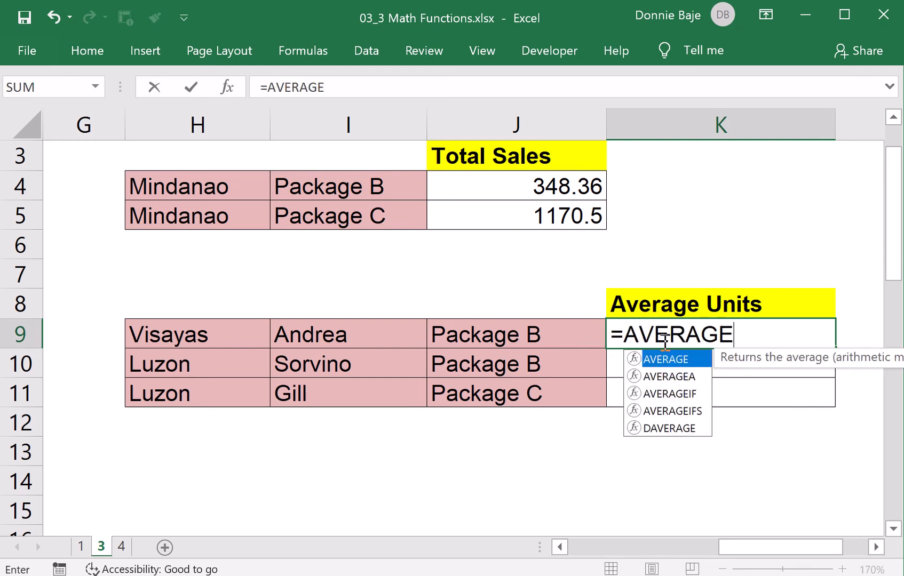
text(IFS()
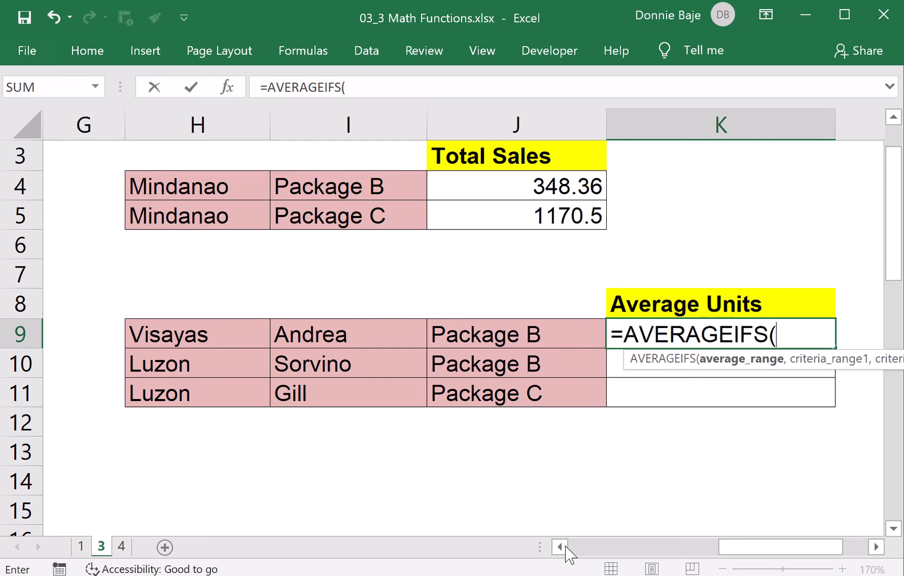
click(563, 548)
click(562, 547)
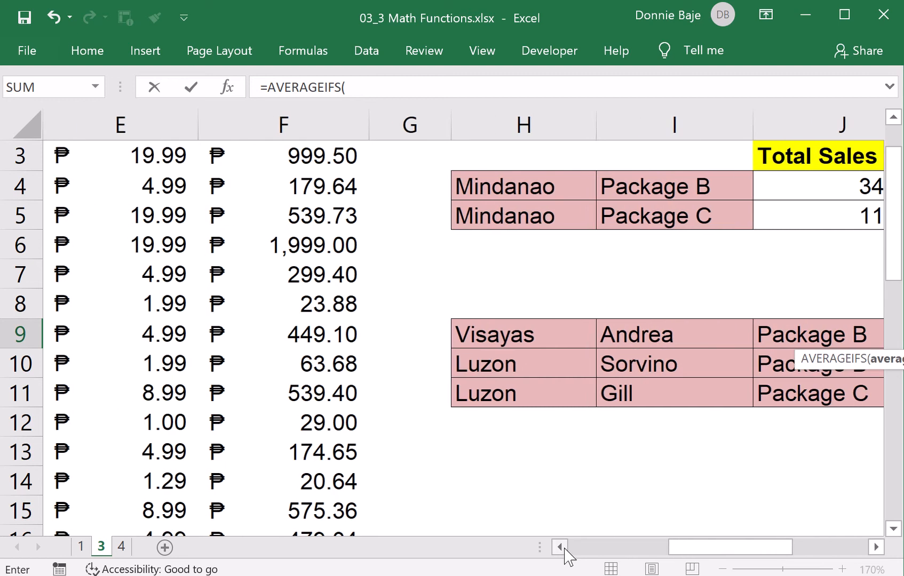
click(563, 547)
click(563, 547)
click(563, 547)
scroll(573, 432, up, 1)
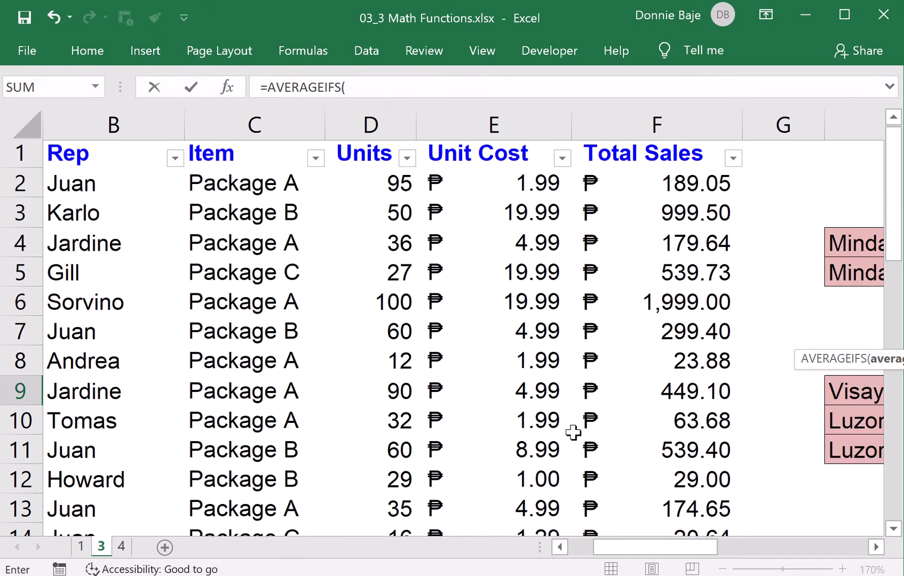
click(368, 115)
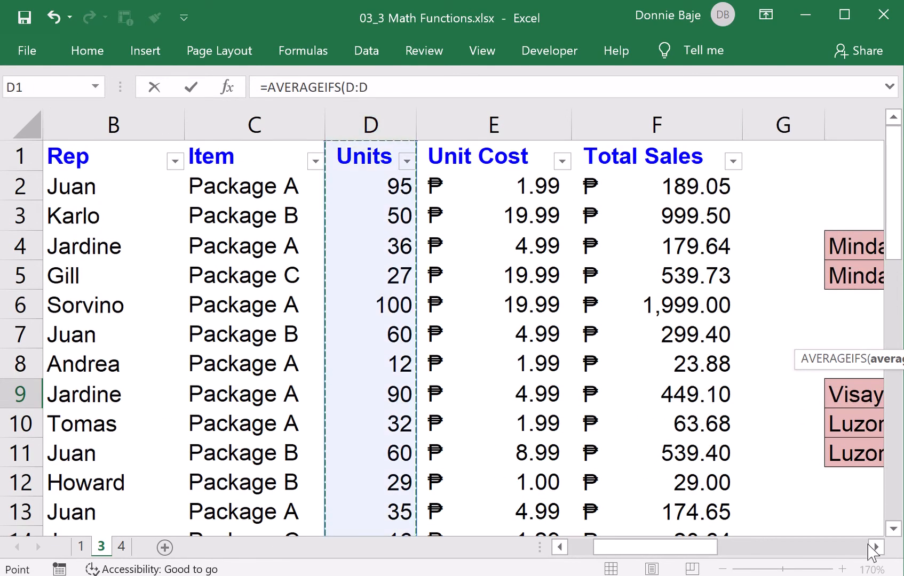
click(870, 546)
click(871, 546)
click(870, 546)
click(870, 546)
click(871, 546)
click(871, 546)
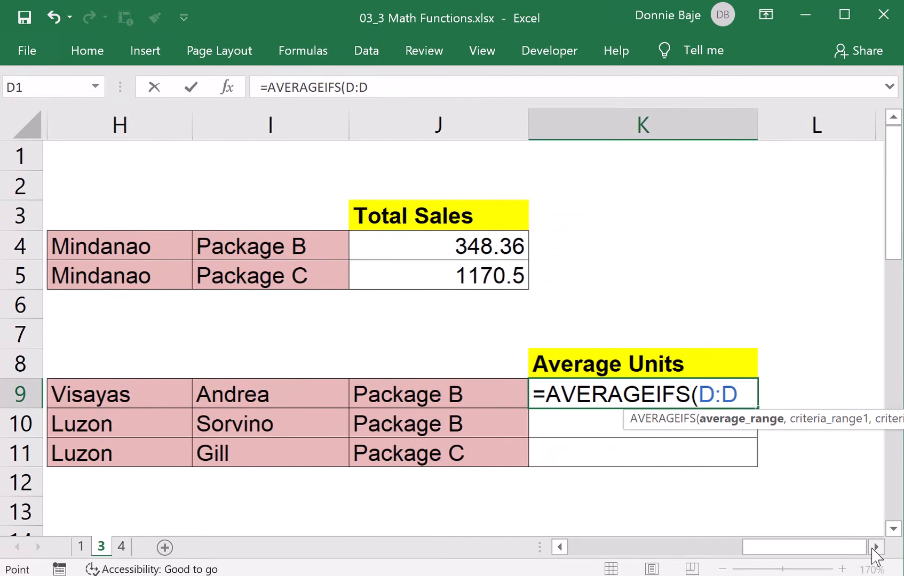
text(,)
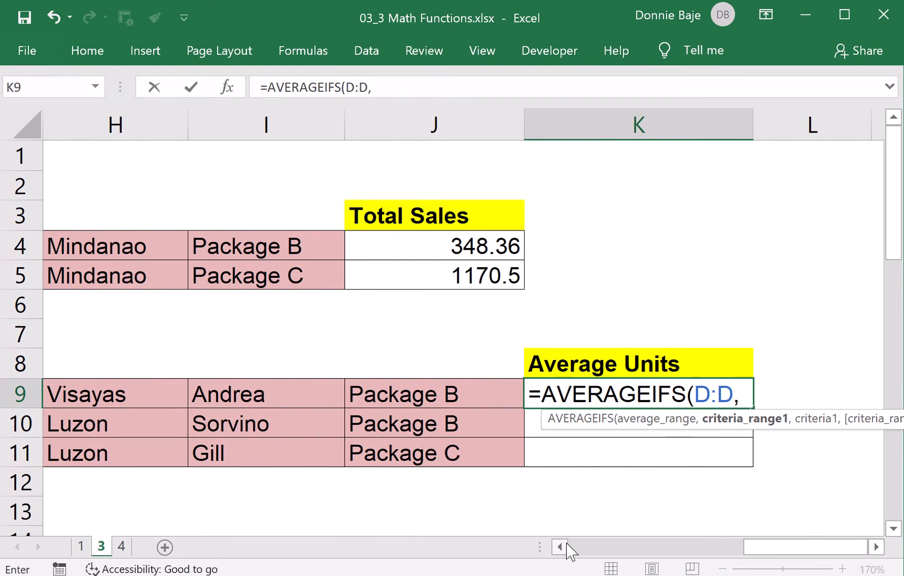
Add the Region column A:A as the first criteria range, with H9 (Visayas) as its criterion
scroll(565, 544, left, 7)
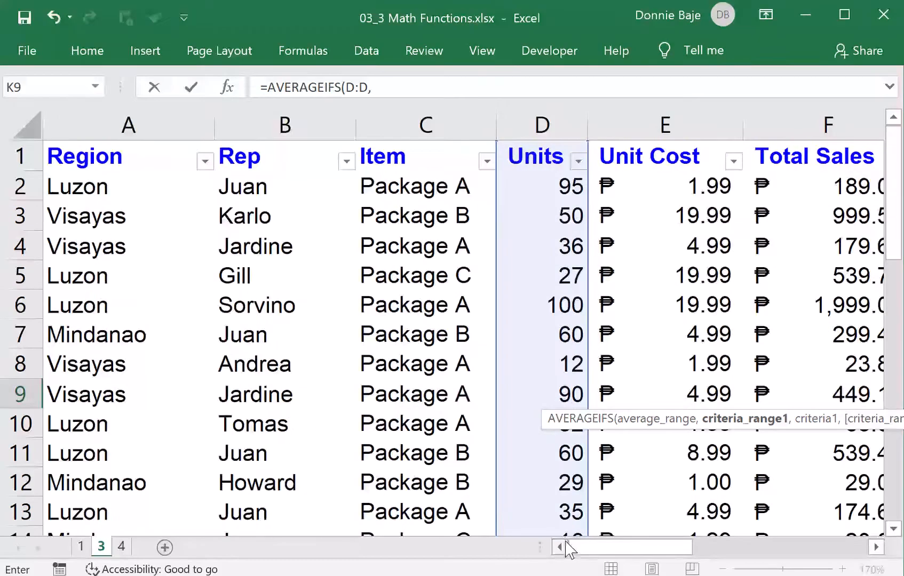
click(141, 130)
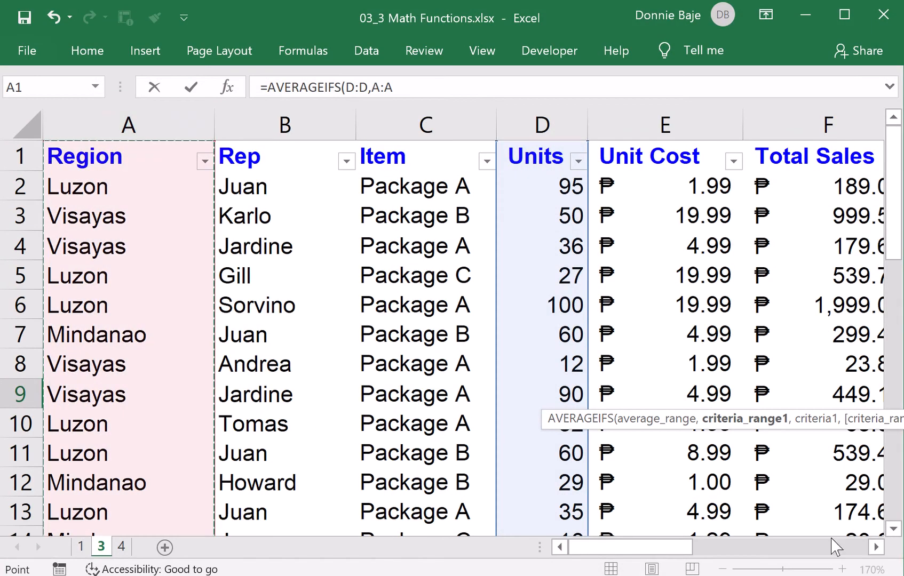
click(875, 547)
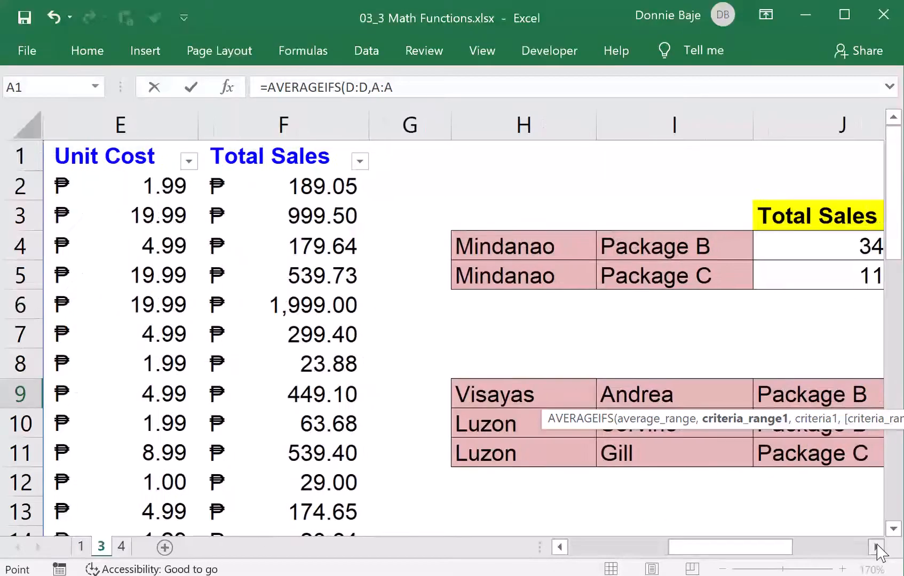
text(,)
click(517, 390)
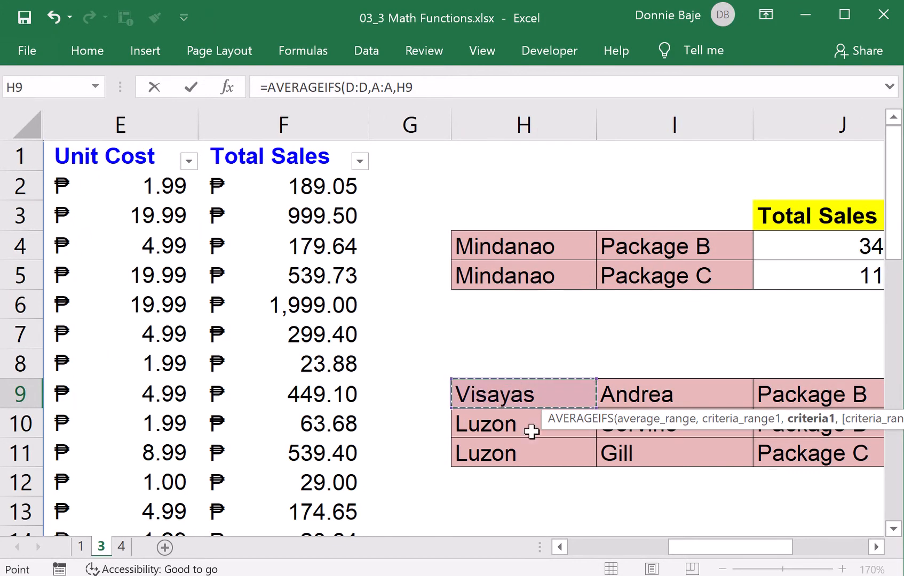
click(875, 546)
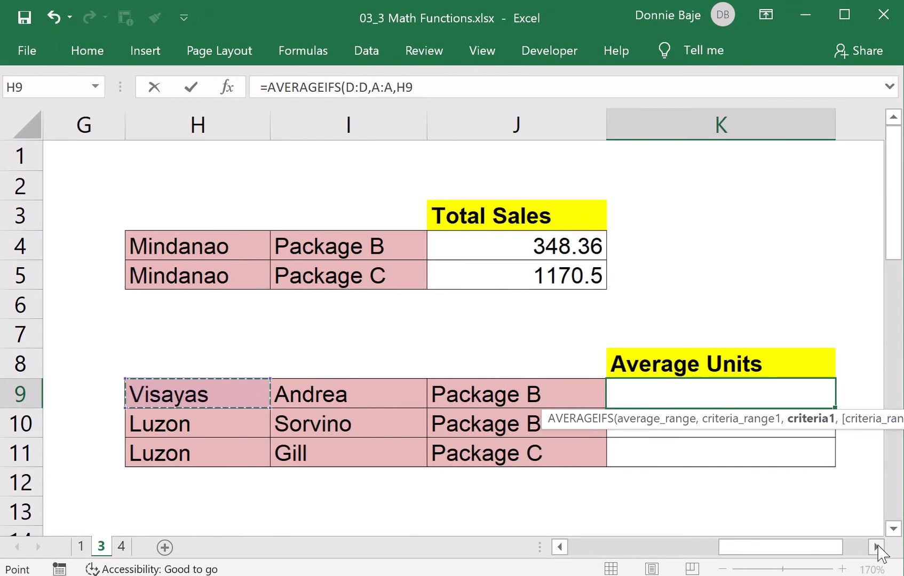
click(876, 546)
text(,)
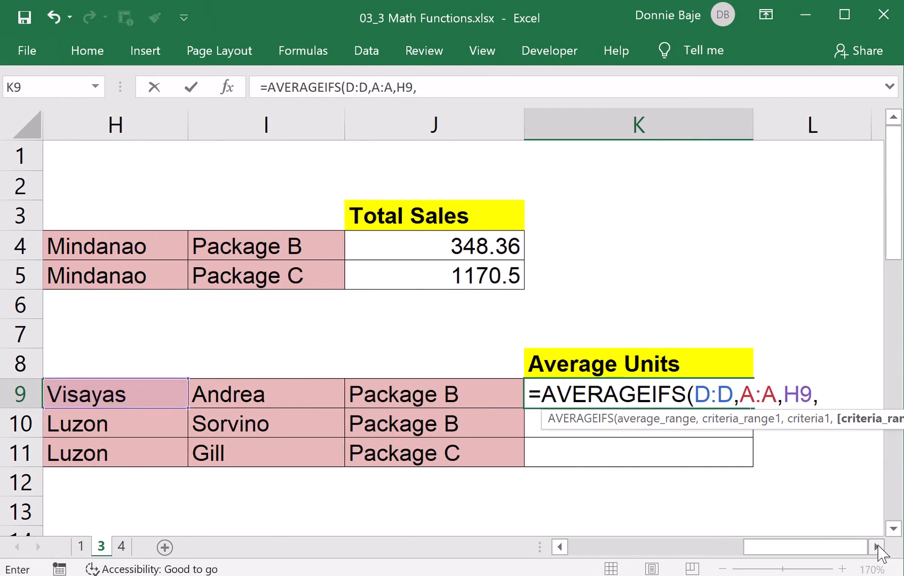
Add the Rep column B:B as the second criteria range, with the rep name in I9 as its criterion
click(559, 547)
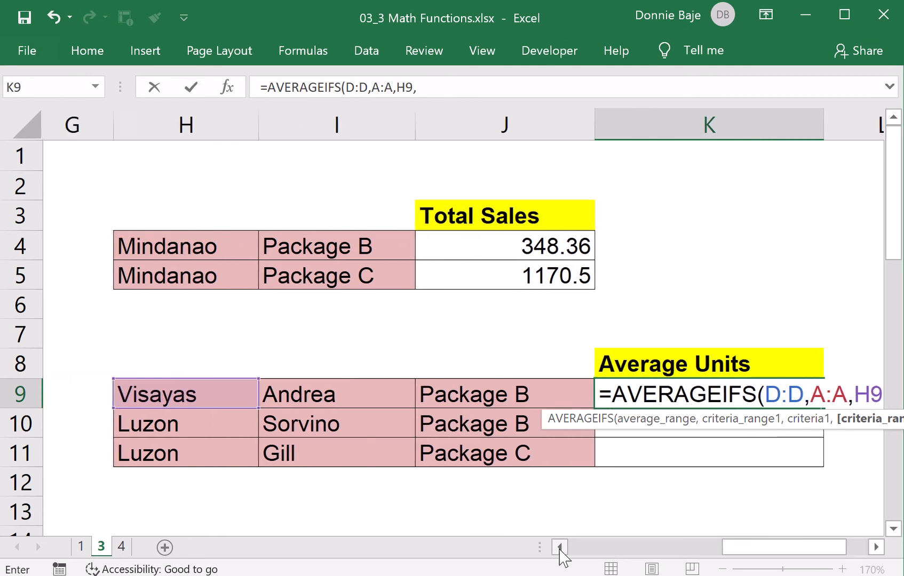
click(559, 546)
click(559, 546)
click(559, 546)
click(559, 547)
click(559, 547)
click(559, 547)
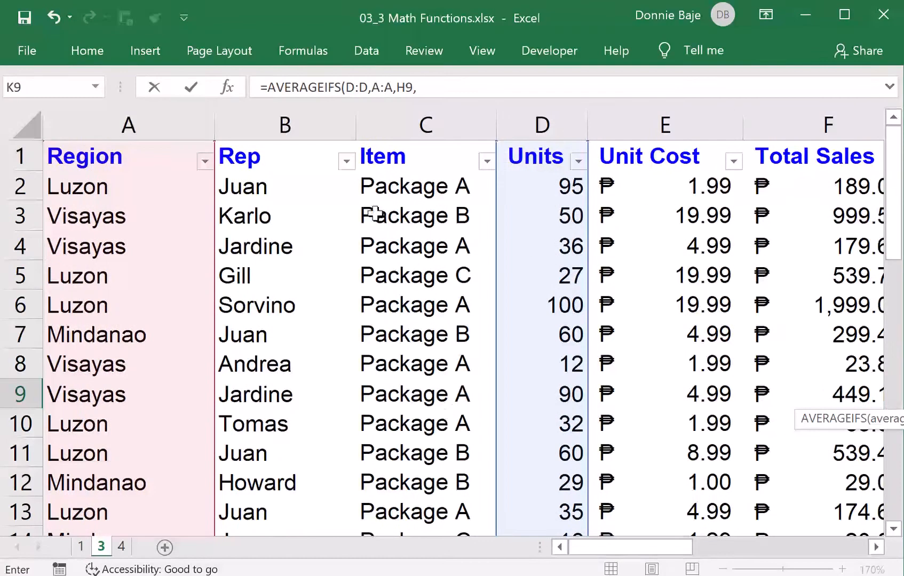
click(294, 126)
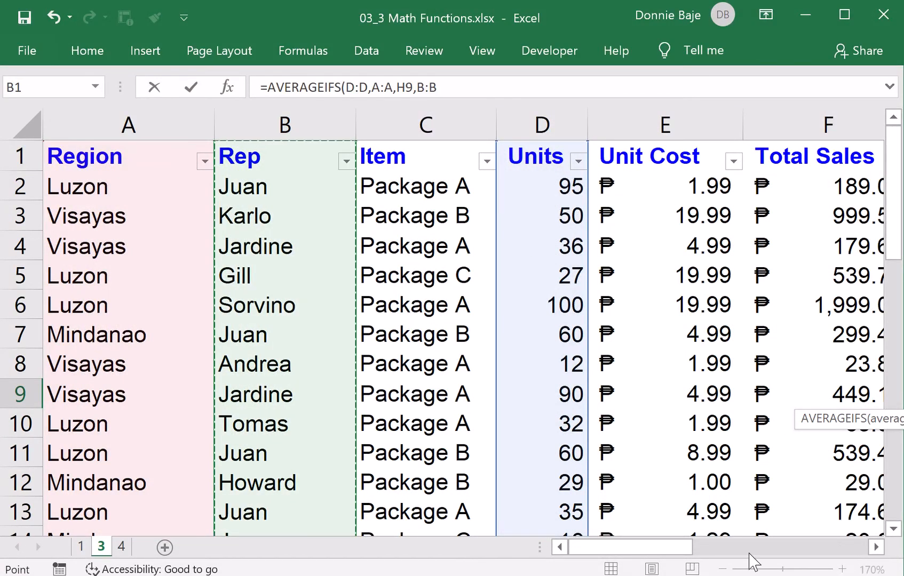
click(875, 546)
click(875, 547)
click(876, 546)
click(875, 547)
click(875, 547)
click(875, 547)
click(876, 547)
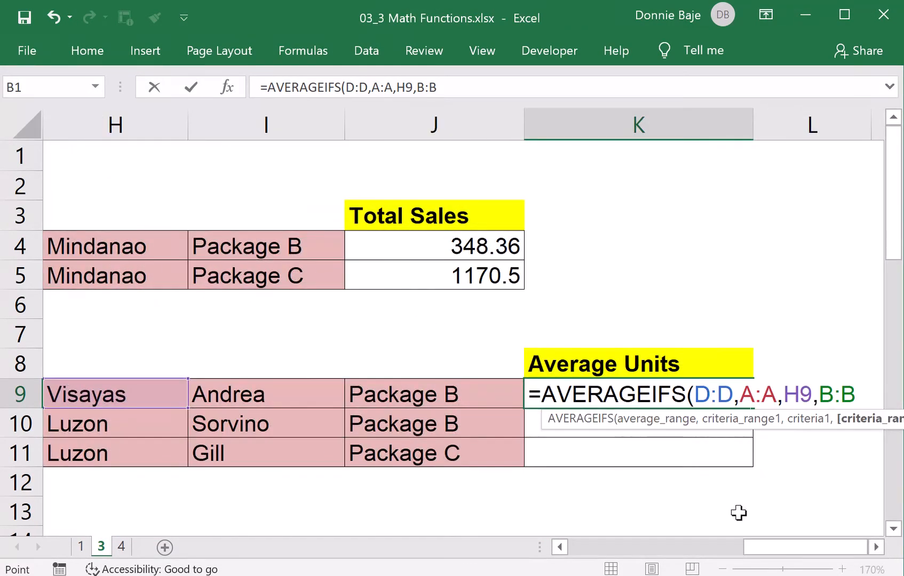
text(,)
click(258, 398)
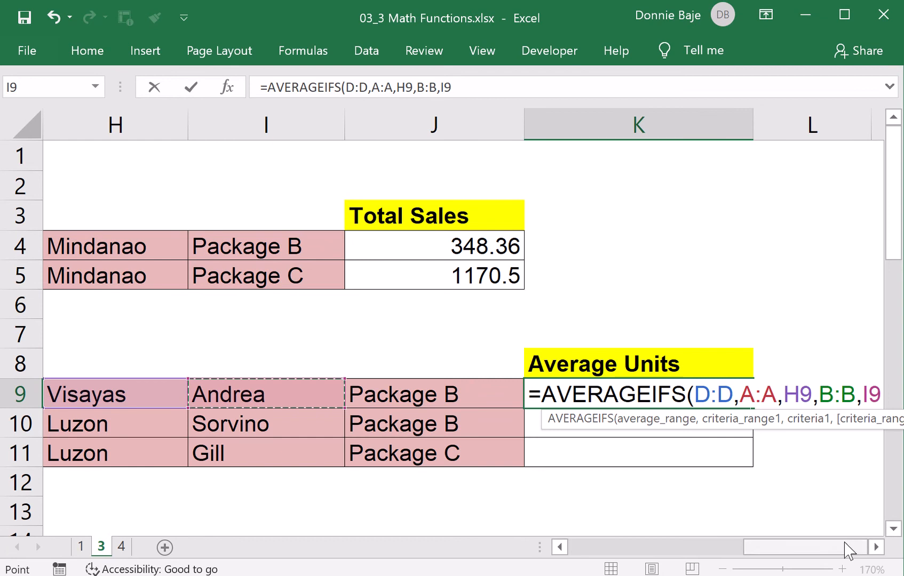
click(876, 547)
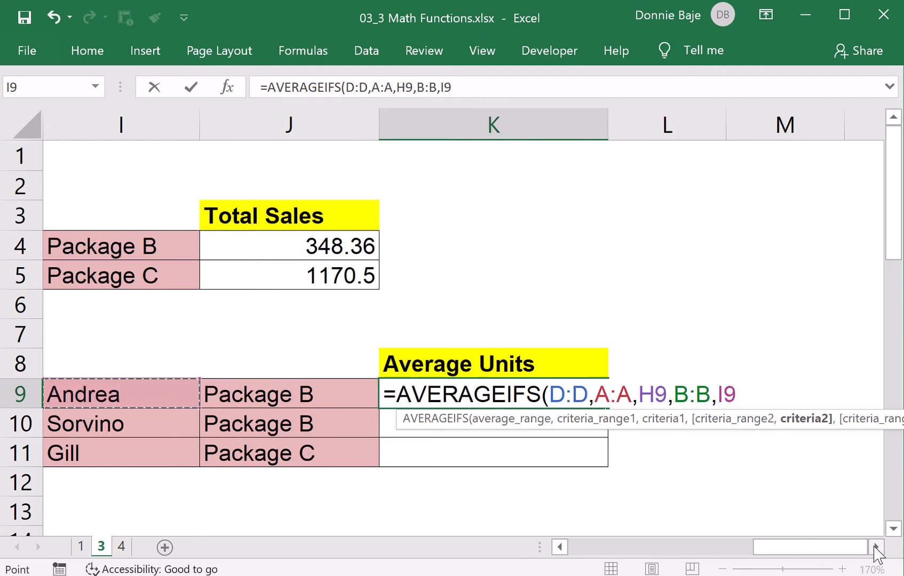
text(,)
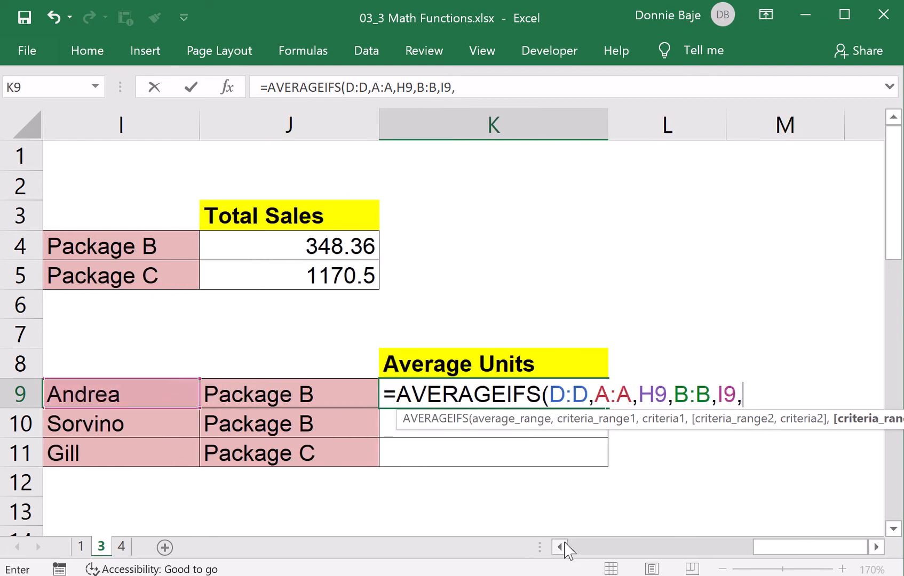
Add the Item column C:C with criterion J9 (Package B) and complete the AVERAGEIFS formula in K9
drag(560, 547, 560, 547)
click(283, 131)
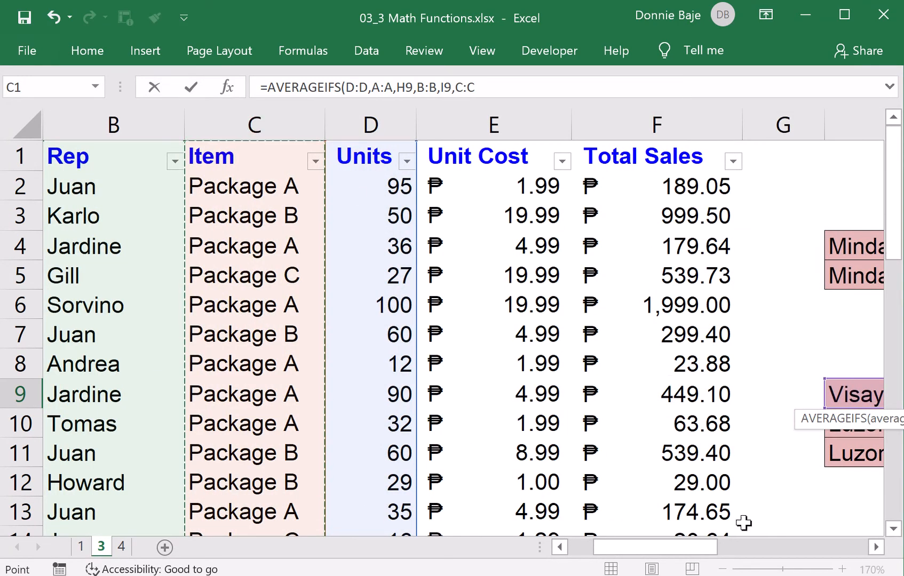
drag(876, 546, 878, 544)
text(,)
click(334, 392)
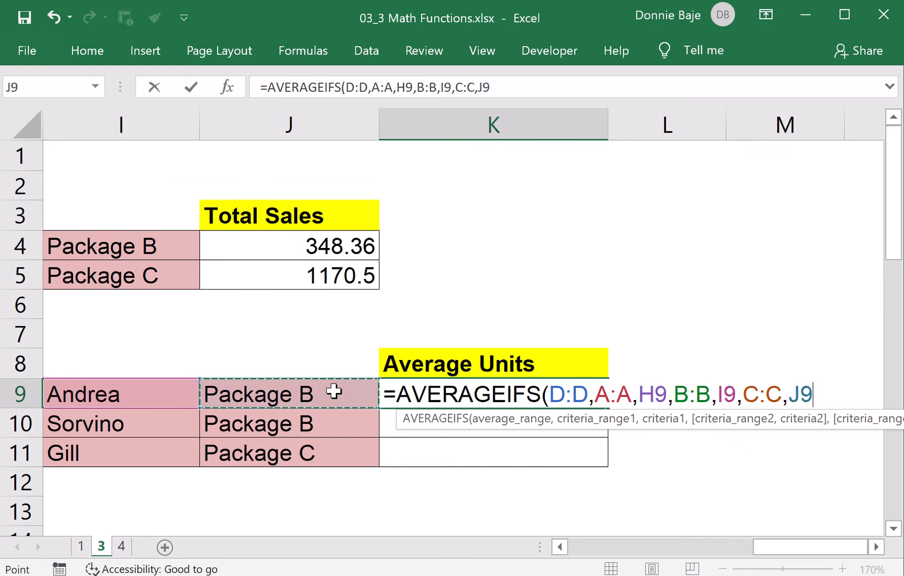
text())
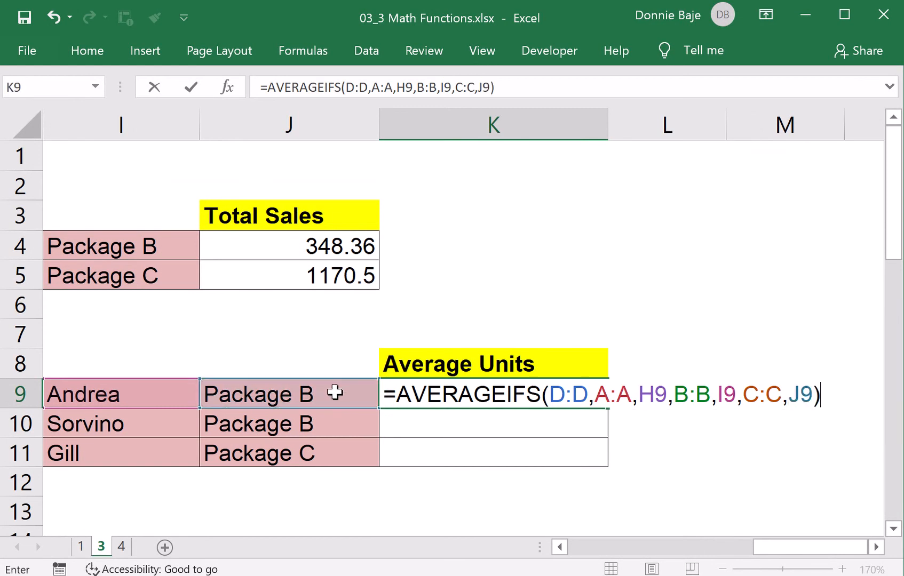
key(Return)
Fill the AVERAGEIFS formula from K9 down to K11 for the remaining region, rep and item combinations
click(400, 394)
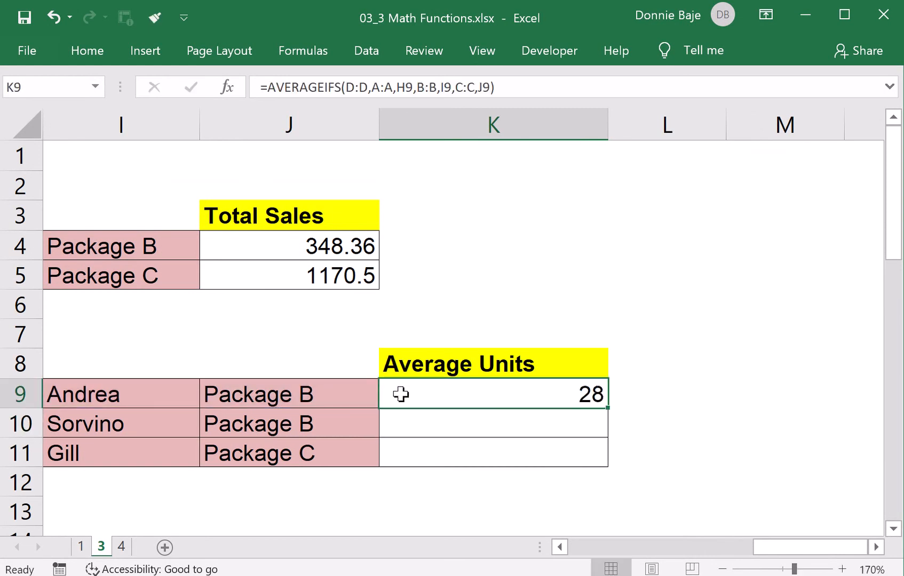
double_click(607, 412)
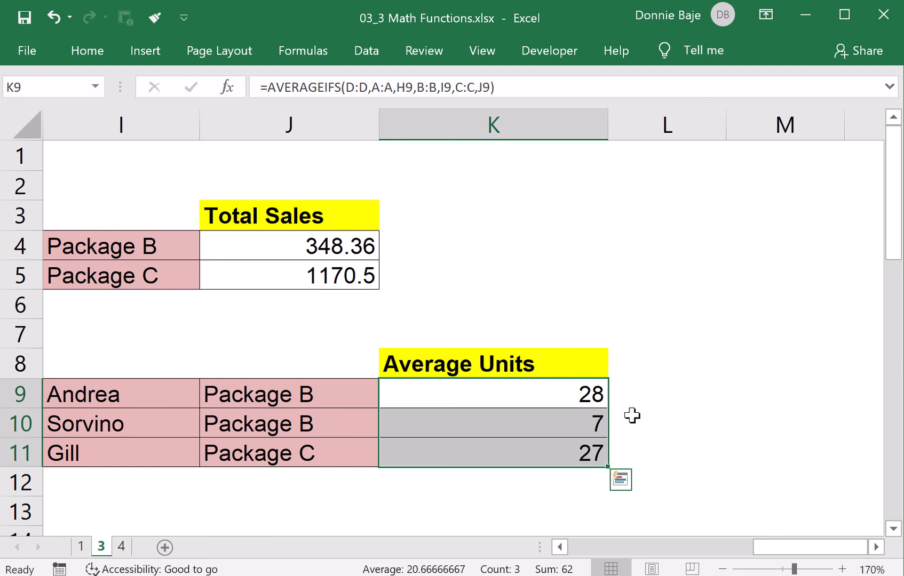
click(561, 547)
click(562, 547)
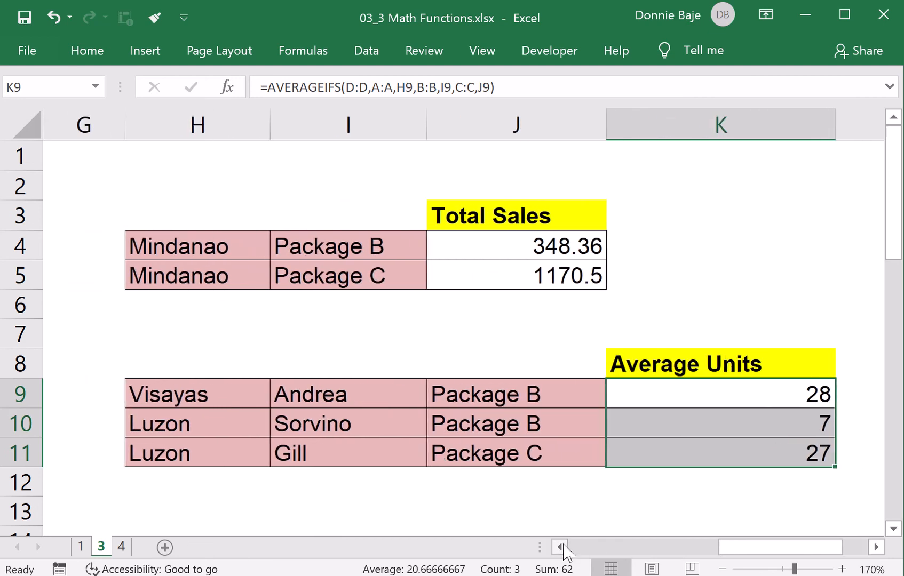
Check the J4 total against the source data by filtering the Region column to show only Mindanao
click(546, 242)
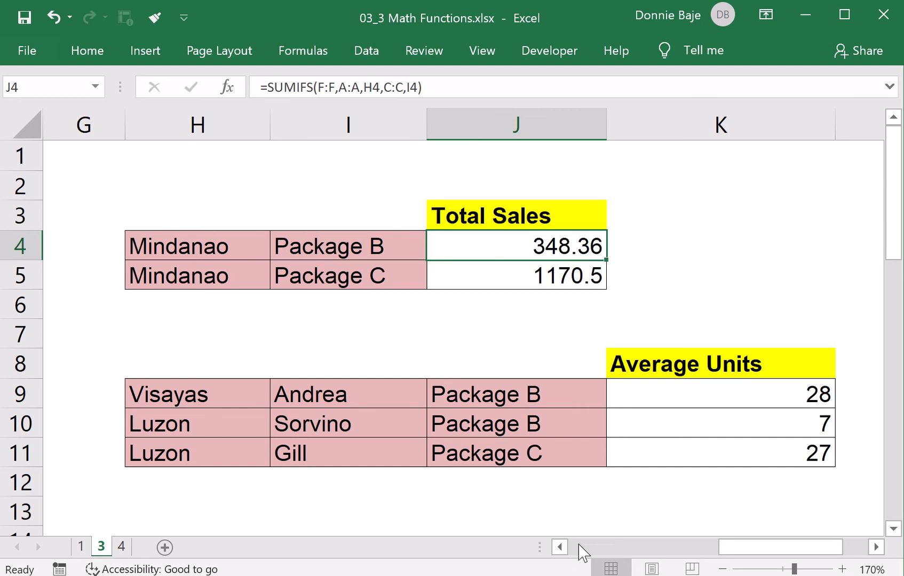
click(561, 547)
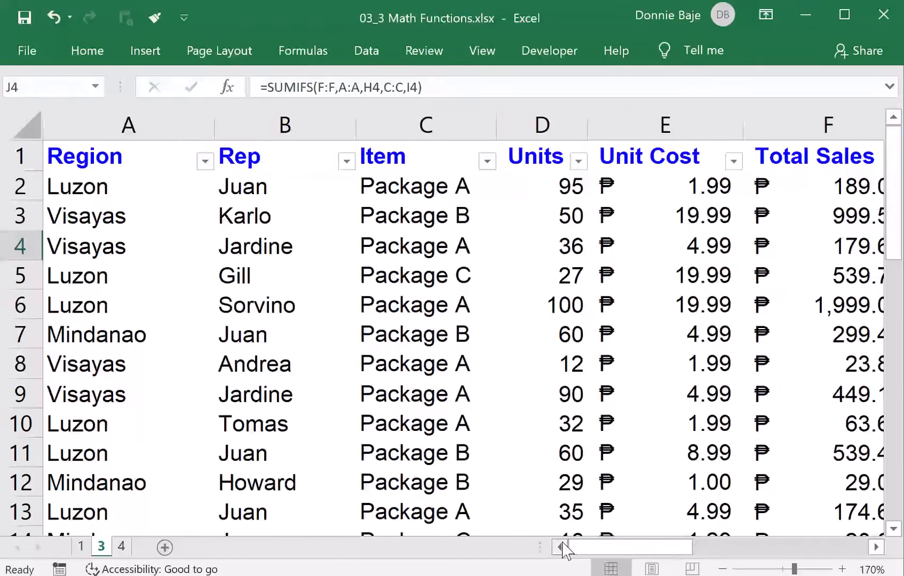
click(204, 161)
click(47, 360)
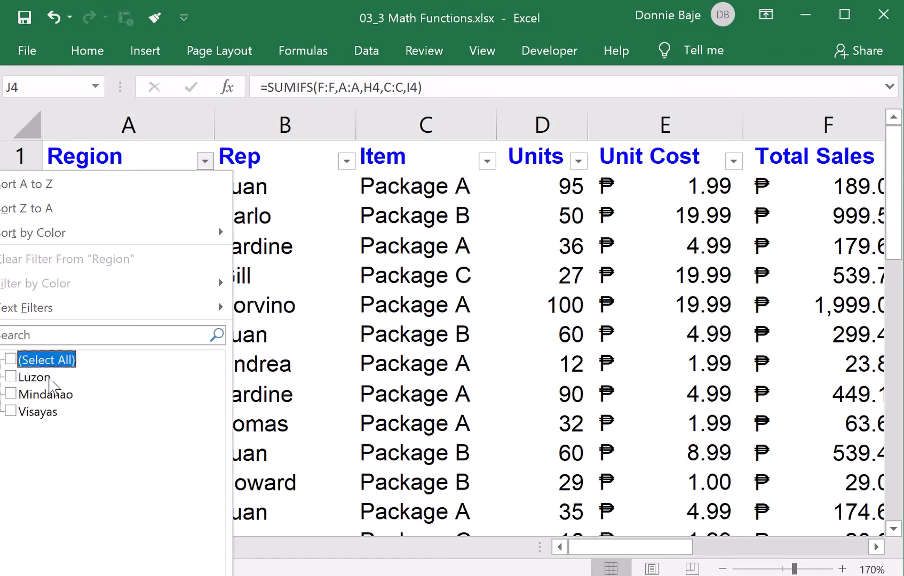
click(37, 395)
key(Return)
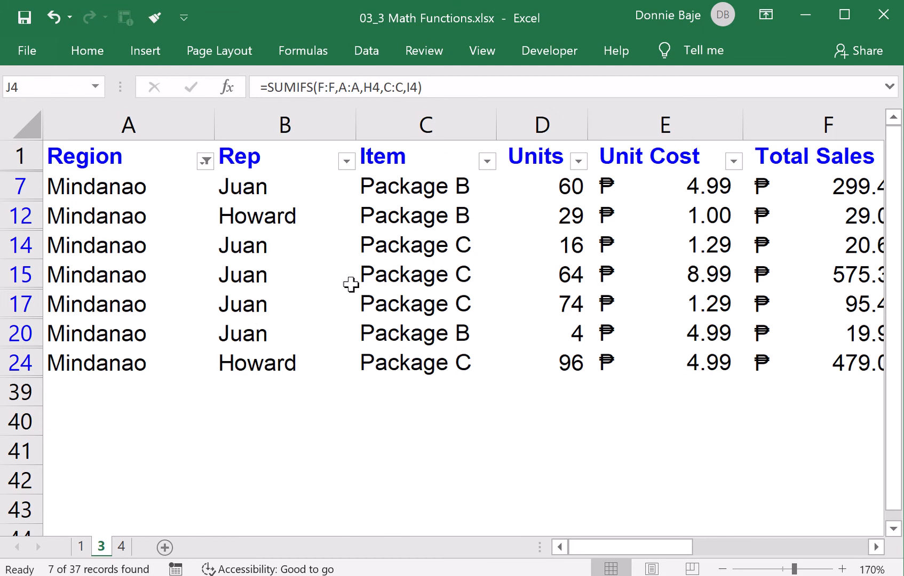
Filter the Item column to Package B only and select the visible Total Sales cells to read their sum
click(487, 161)
click(322, 362)
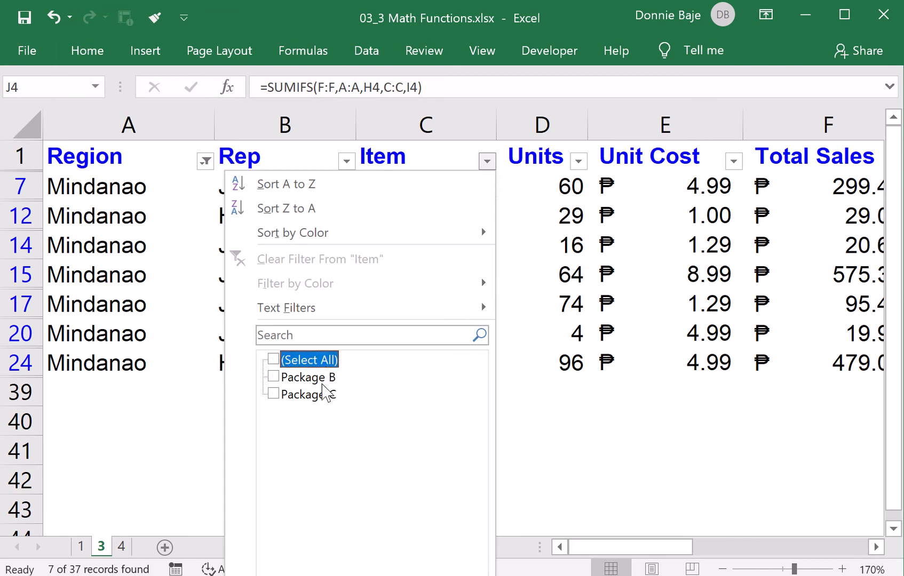
click(309, 377)
key(Return)
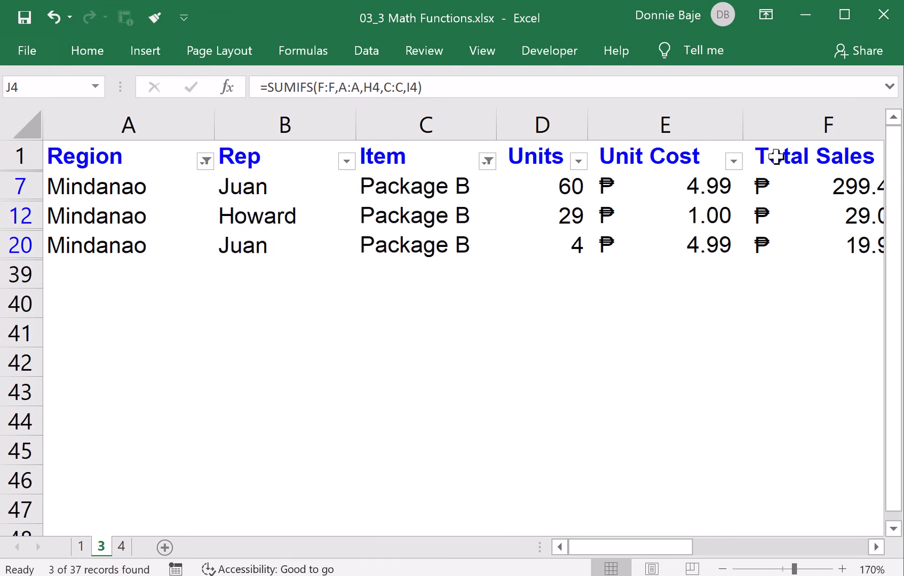
drag(786, 185, 789, 274)
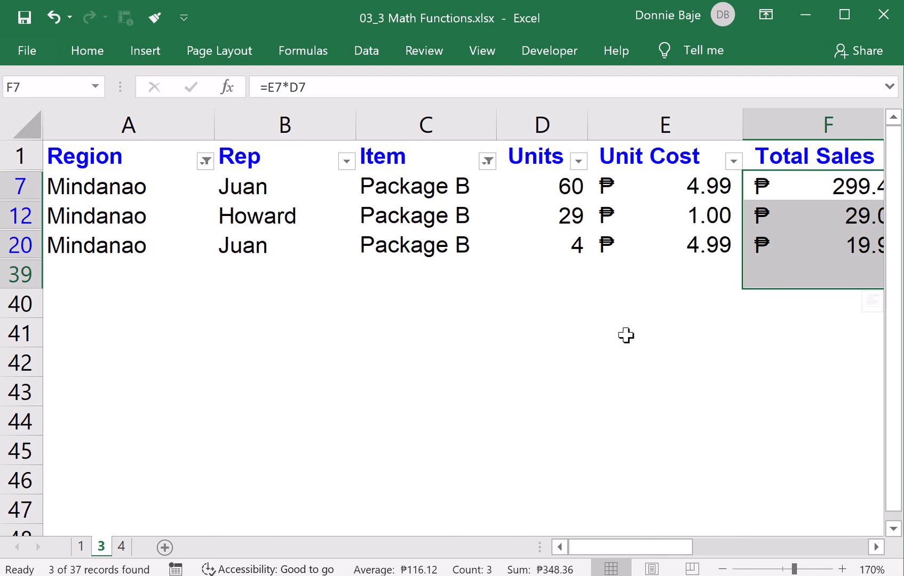
Clear the Region and Item filters and compare the filtered sum with the Total Sales result in J4
click(206, 161)
click(38, 366)
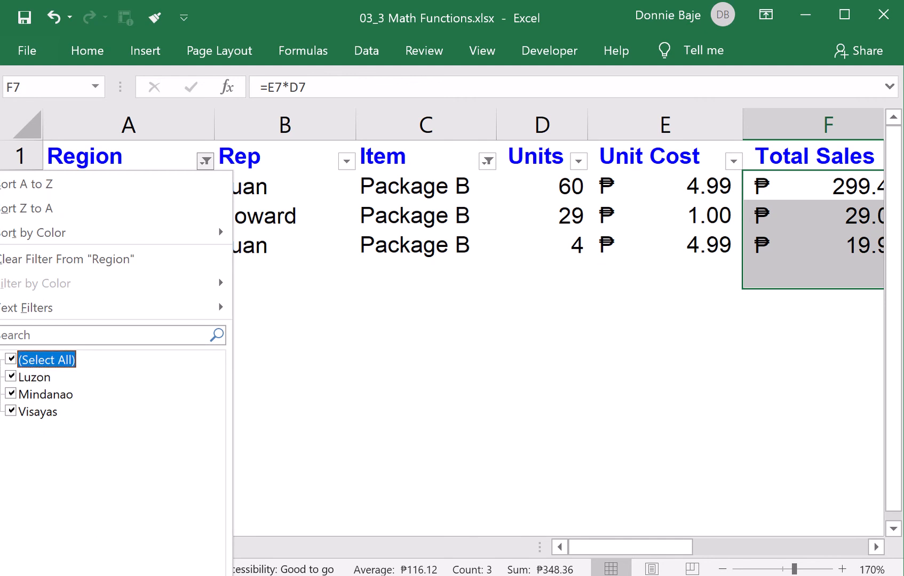
key(Return)
click(488, 161)
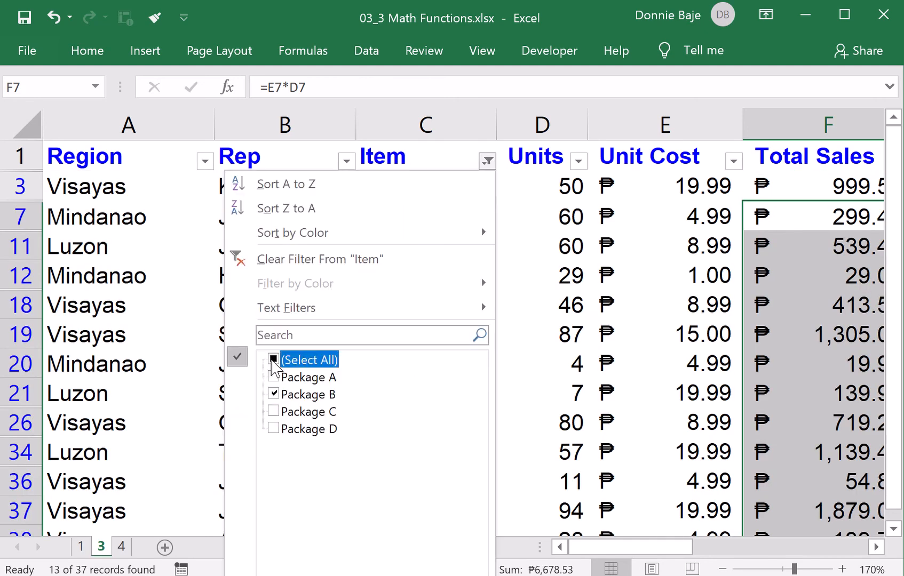
click(315, 359)
key(Return)
drag(594, 546, 770, 528)
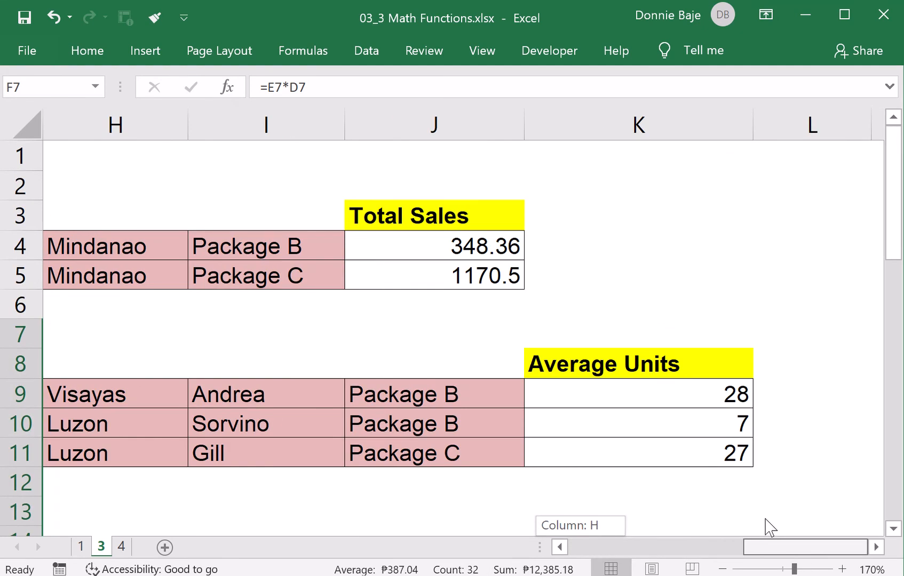
drag(763, 527, 523, 547)
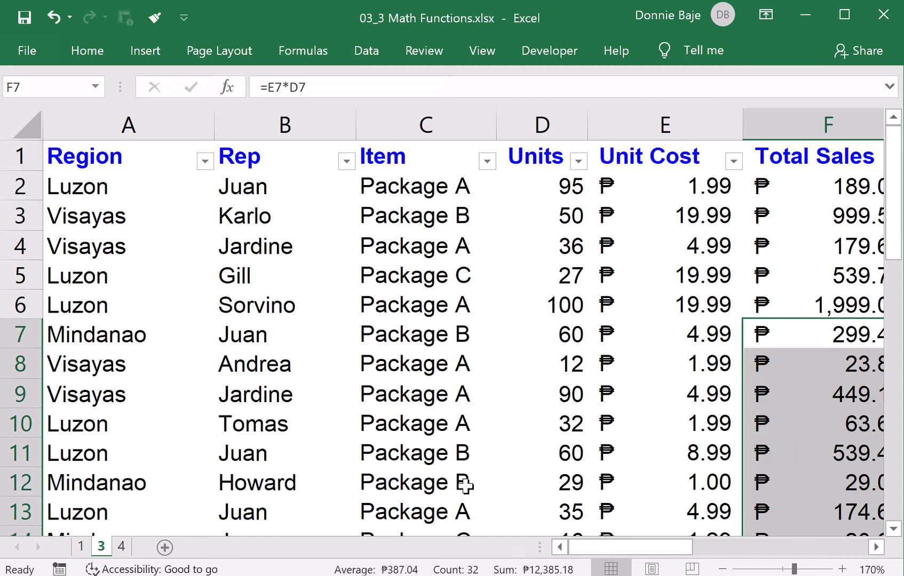
Filter the Region column to Visayas and the Rep column to the rep named in I9
click(205, 160)
click(69, 360)
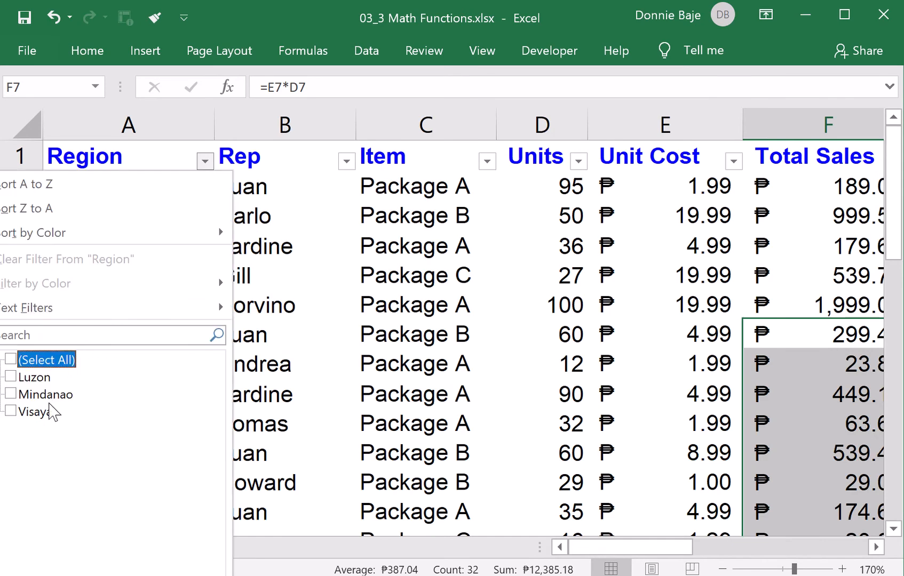
click(50, 412)
key(Escape)
click(344, 173)
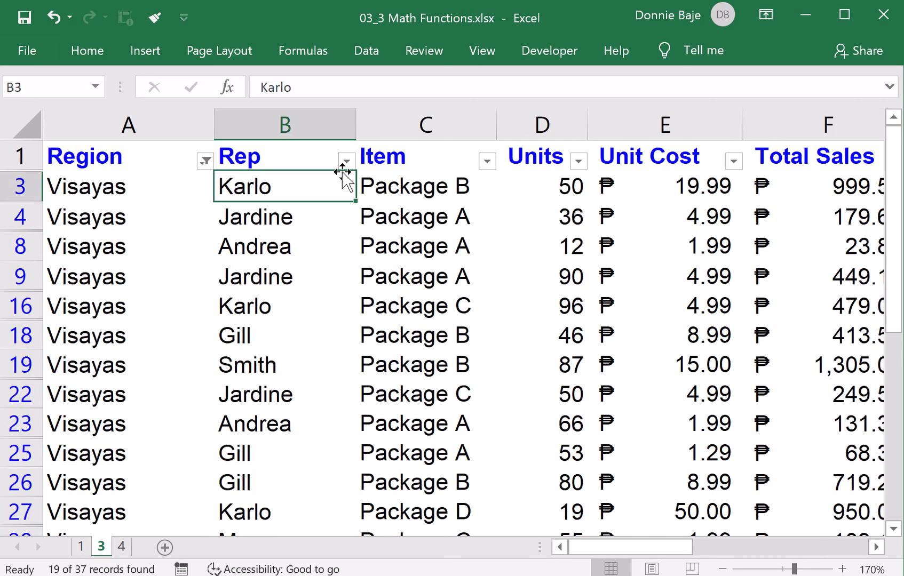
click(347, 160)
click(160, 360)
click(160, 377)
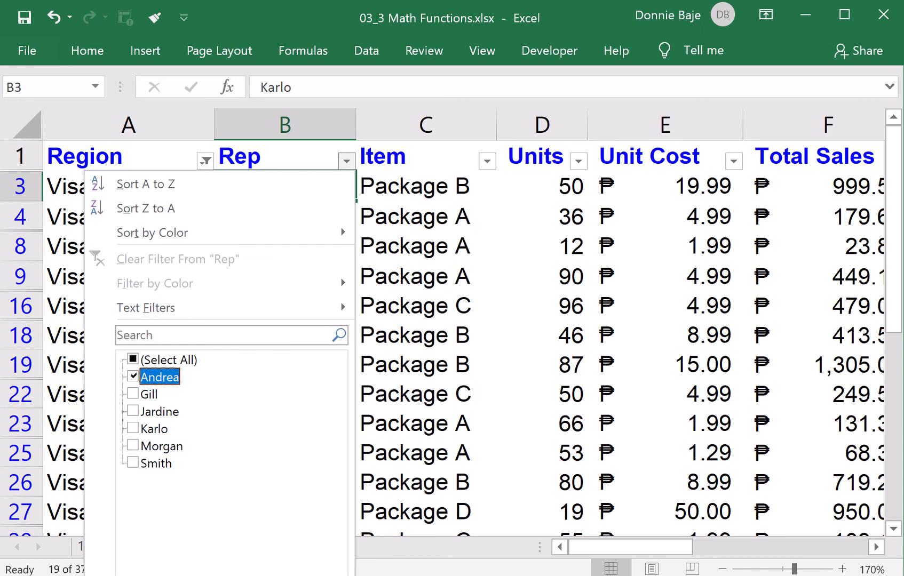
key(Return)
Examine the items listed for this rep and the Total Sales value of the Package B row
click(486, 161)
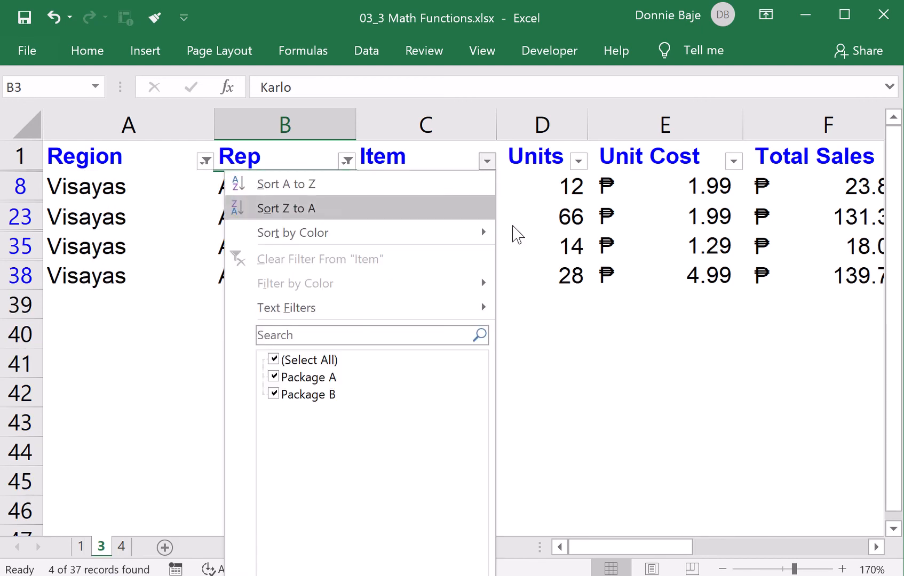
key(Escape)
click(856, 275)
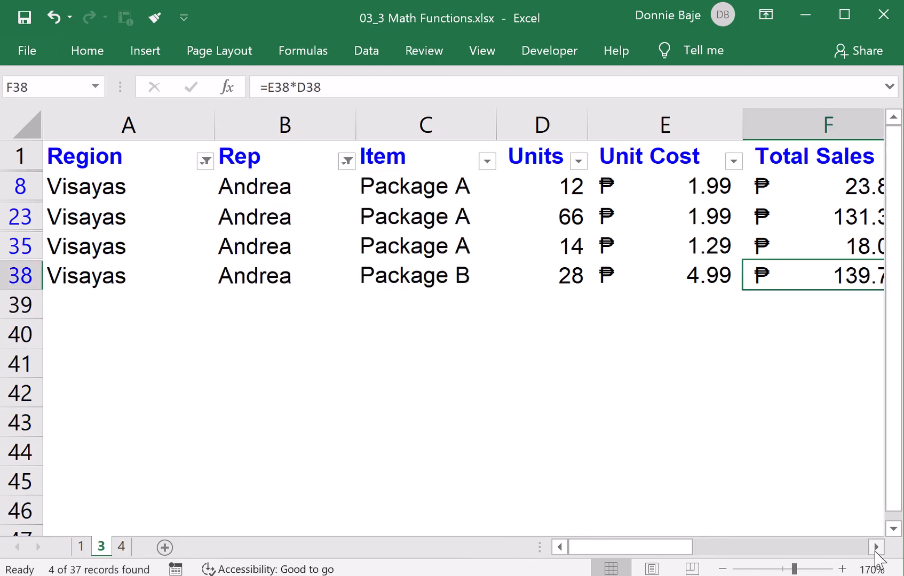
click(875, 547)
click(875, 546)
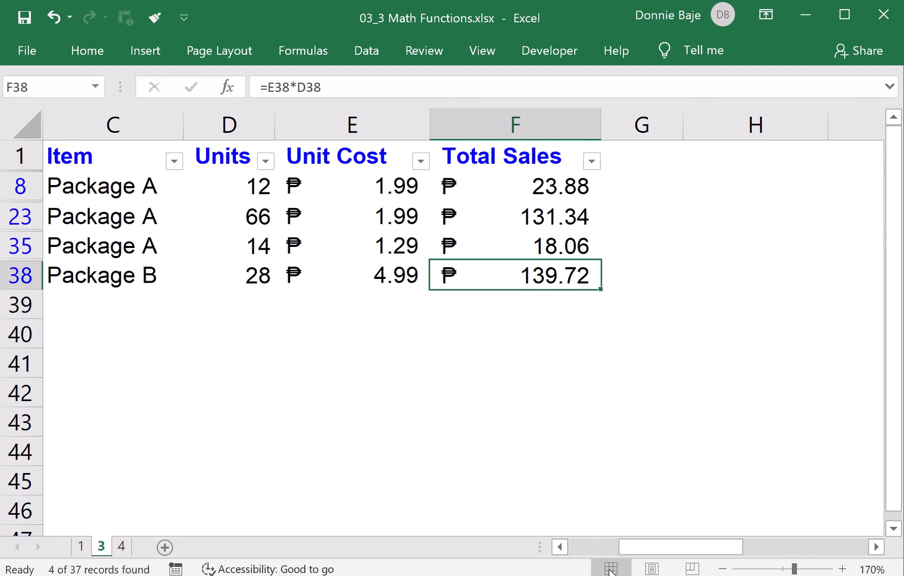
click(559, 546)
click(559, 547)
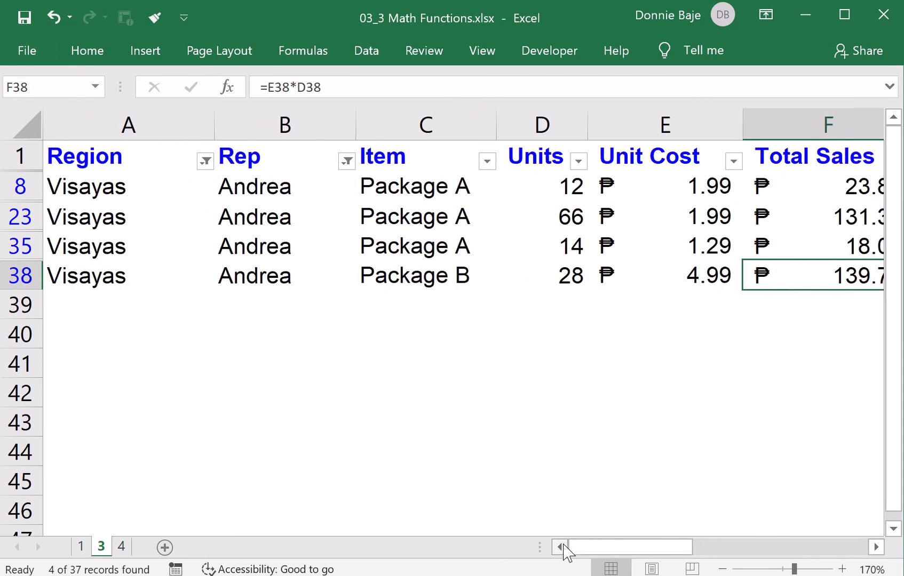
Clear the Region and Rep filters so that all sales records are shown
click(206, 160)
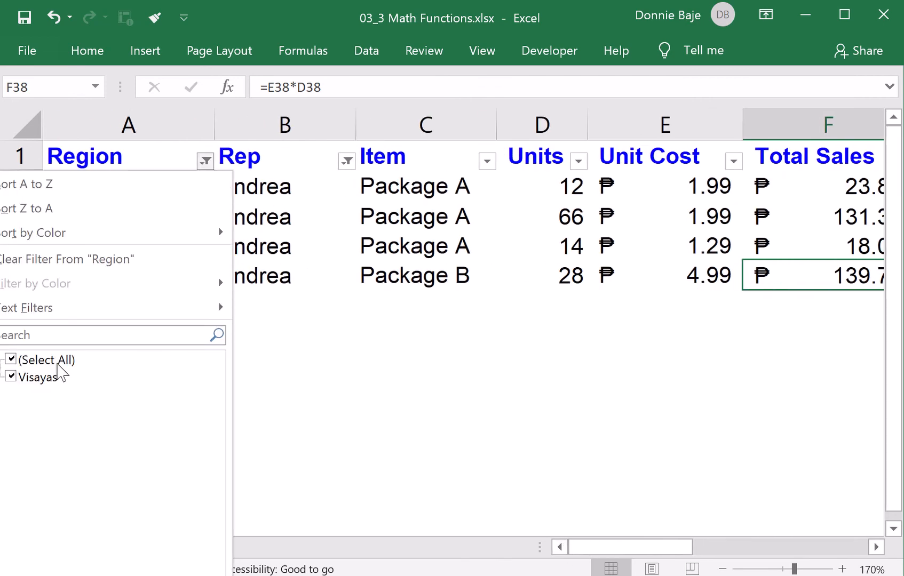
key(Escape)
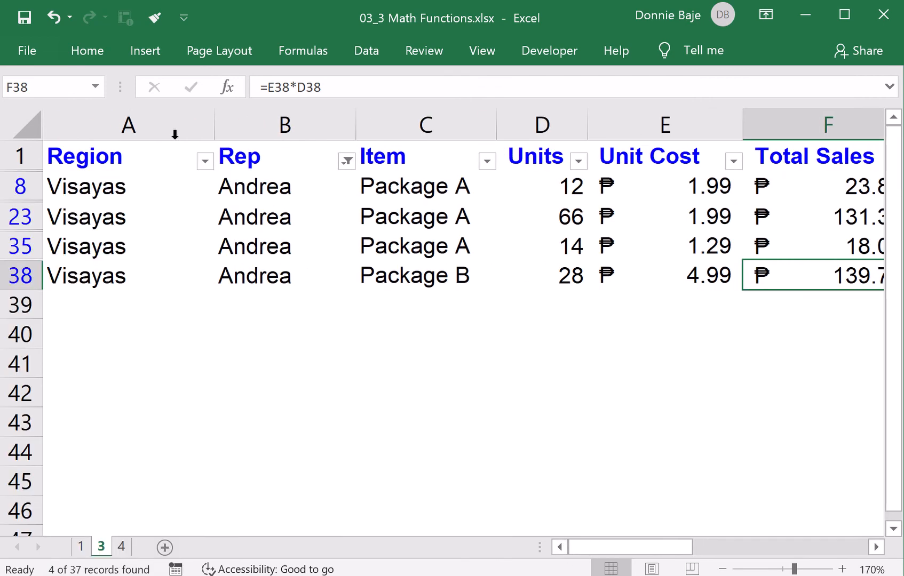
click(347, 161)
click(143, 361)
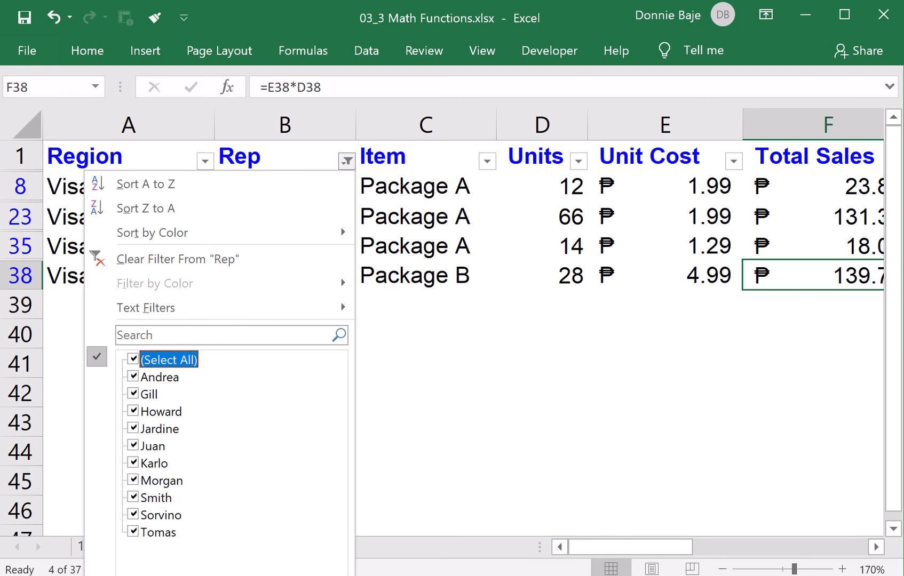
key(Return)
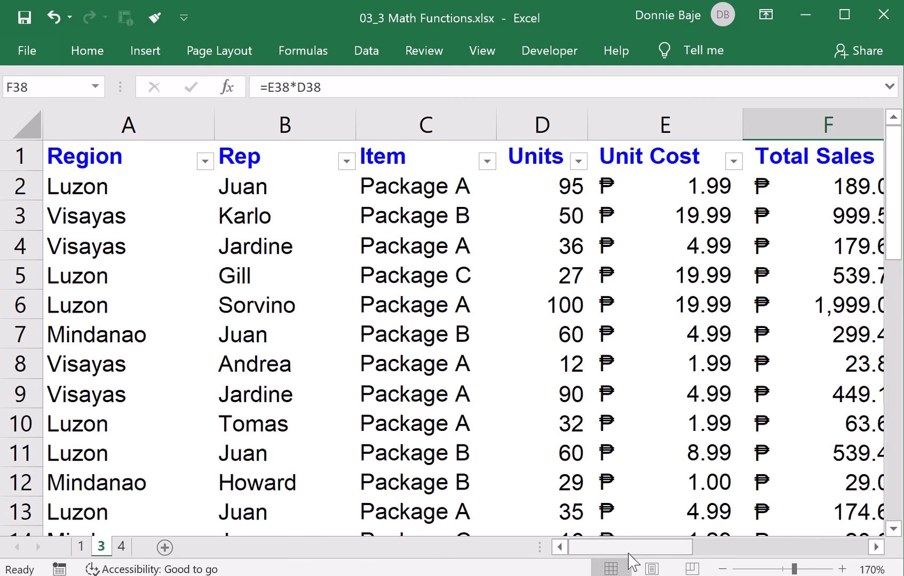
Filter the Region column to show only Visayas for checking the Units column
drag(628, 555, 657, 480)
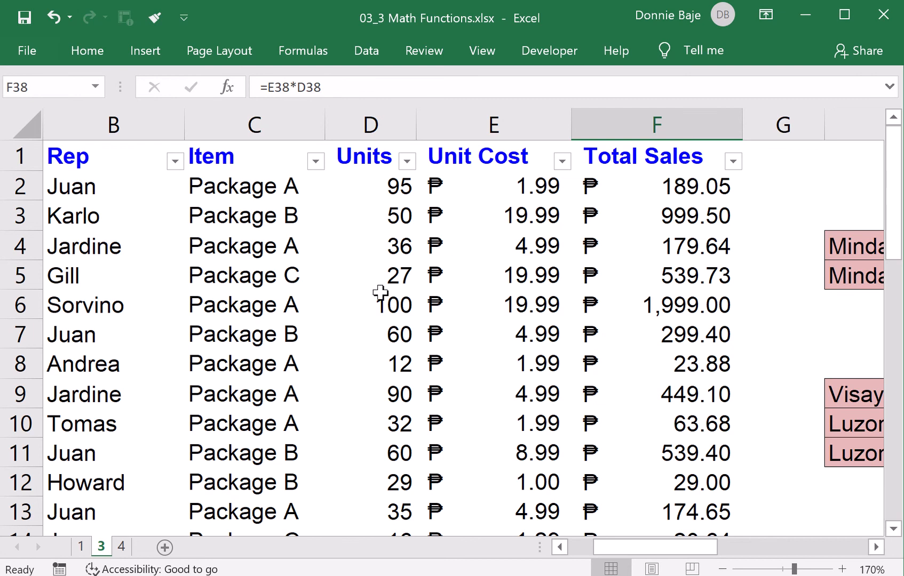
click(345, 248)
drag(641, 545, 587, 560)
click(204, 160)
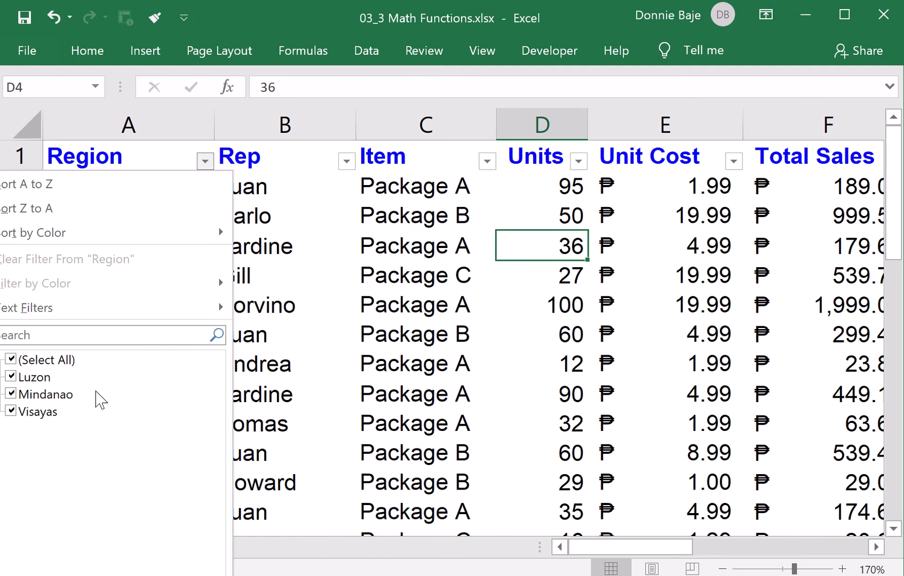
click(48, 361)
click(38, 412)
key(Return)
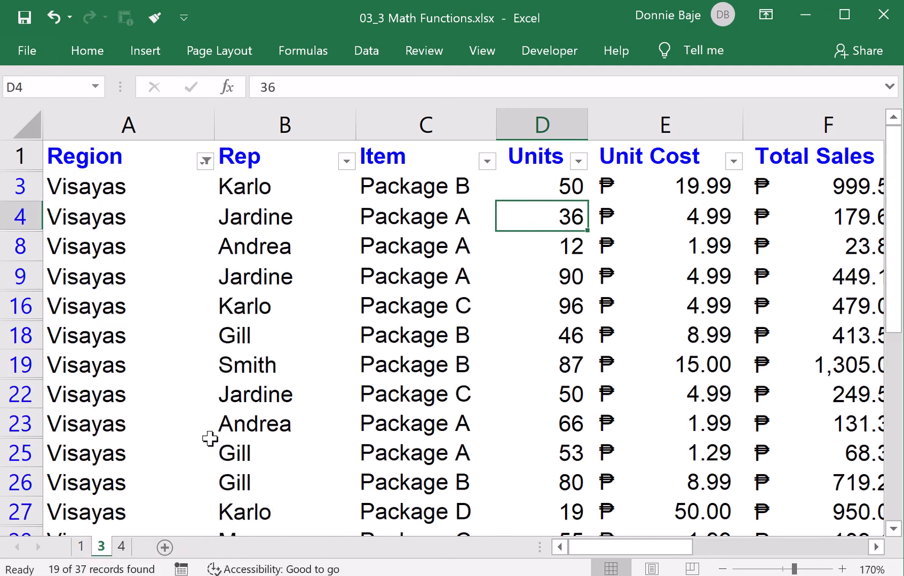
Filter the Rep column to the rep named in I9 and select the Units value of the Package B row
click(346, 160)
click(177, 363)
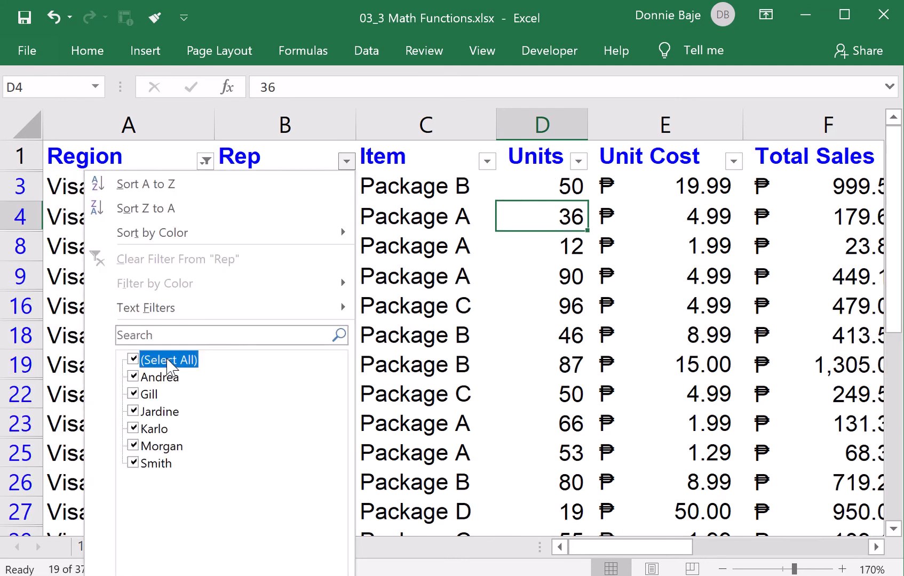
click(160, 377)
key(Return)
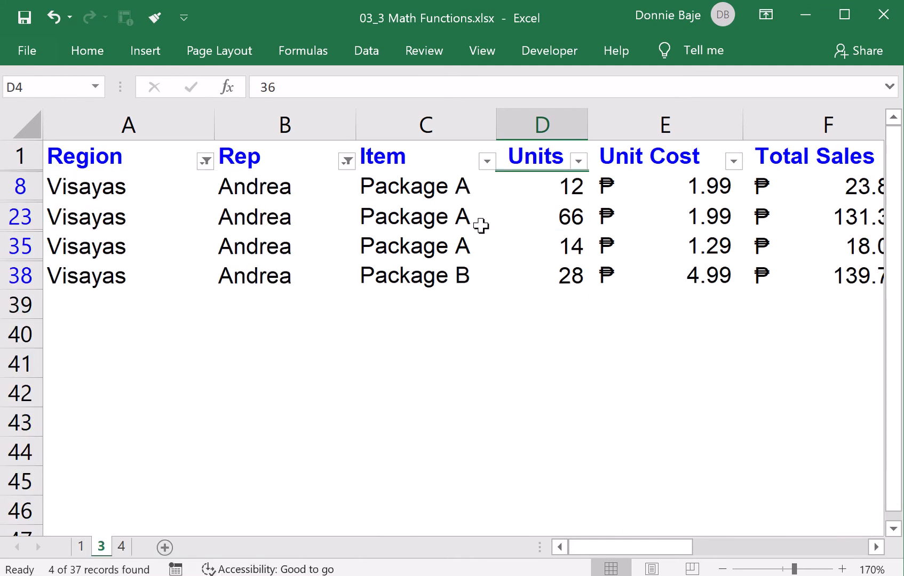
click(571, 277)
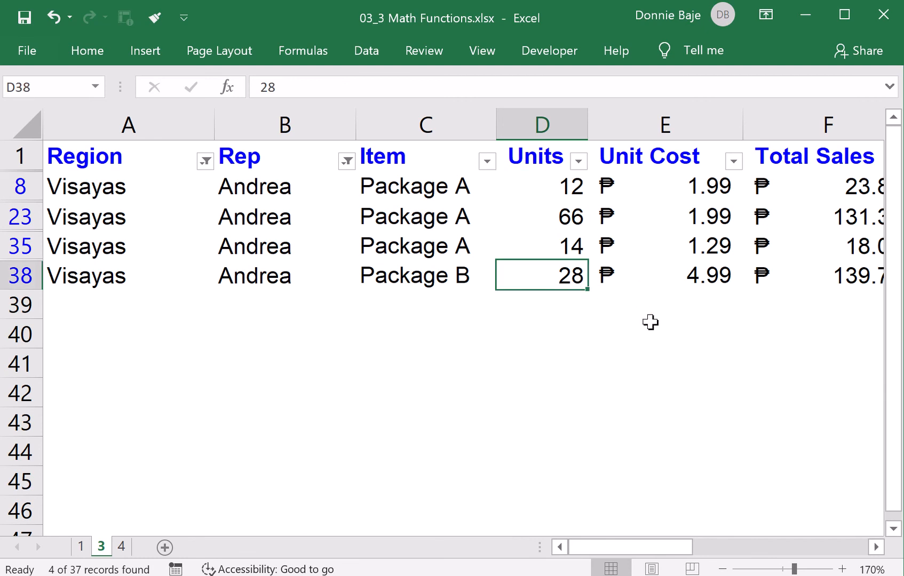
Remove the Rep filter and the Visayas filter from the source data
click(347, 161)
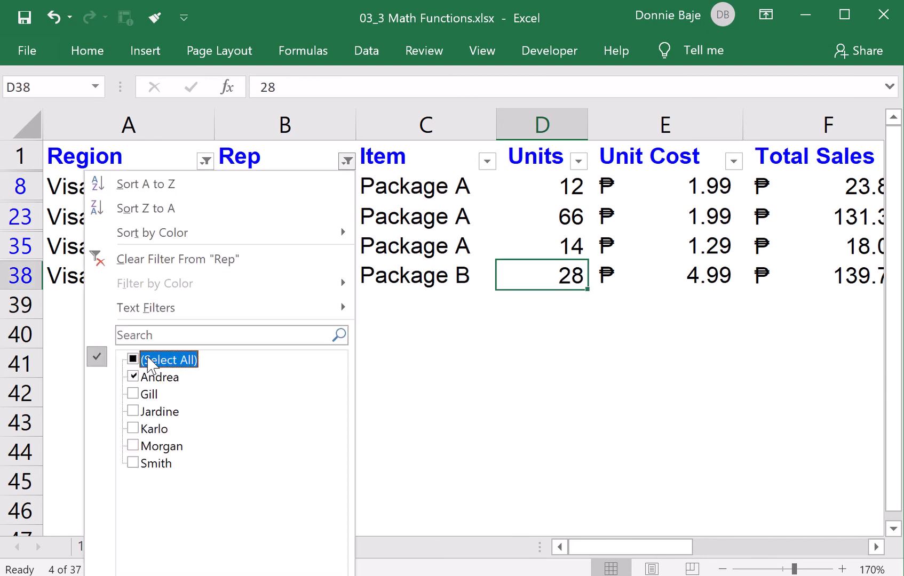
click(149, 360)
key(Return)
click(205, 161)
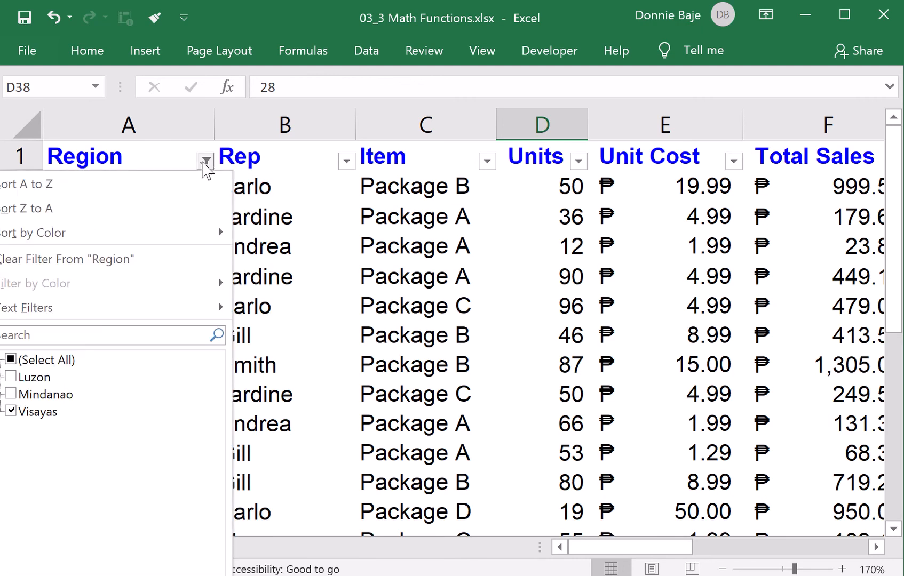
click(63, 361)
key(Return)
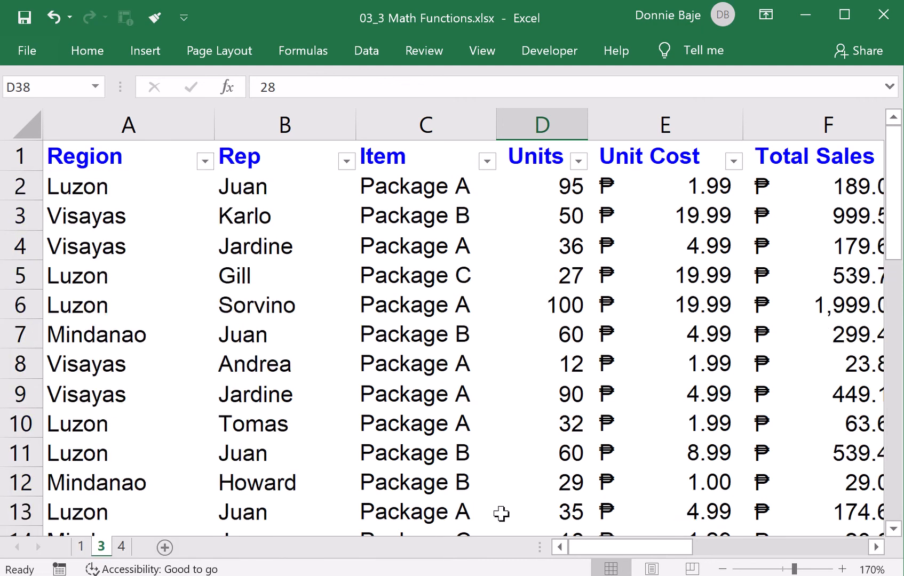
Open the AVERAGEIFS formula in K9 and review its average range and criteria arguments
drag(592, 555, 805, 505)
click(691, 381)
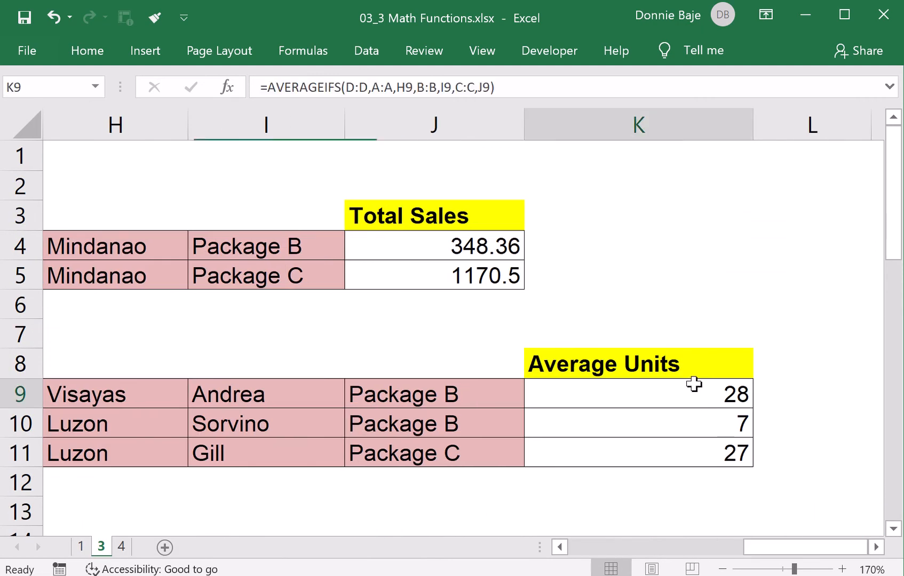
double_click(612, 389)
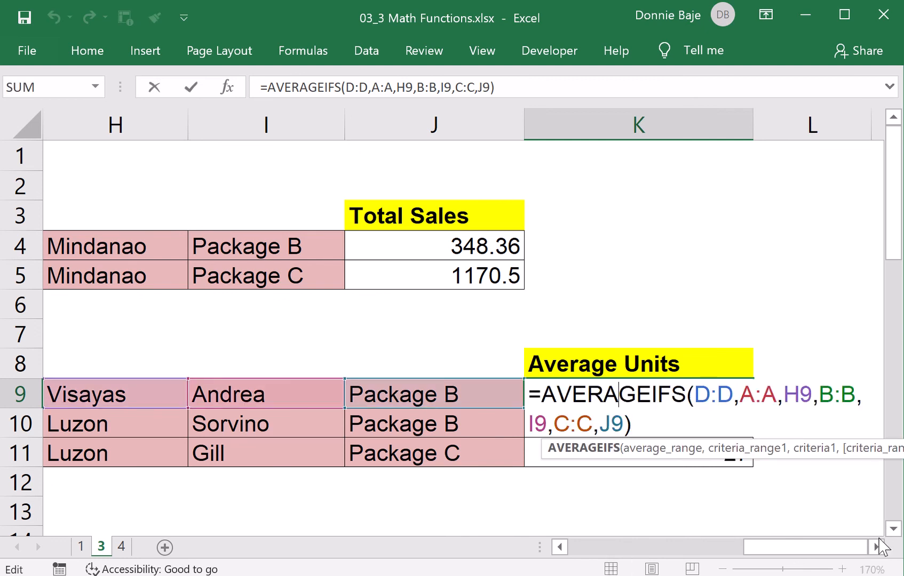
click(876, 546)
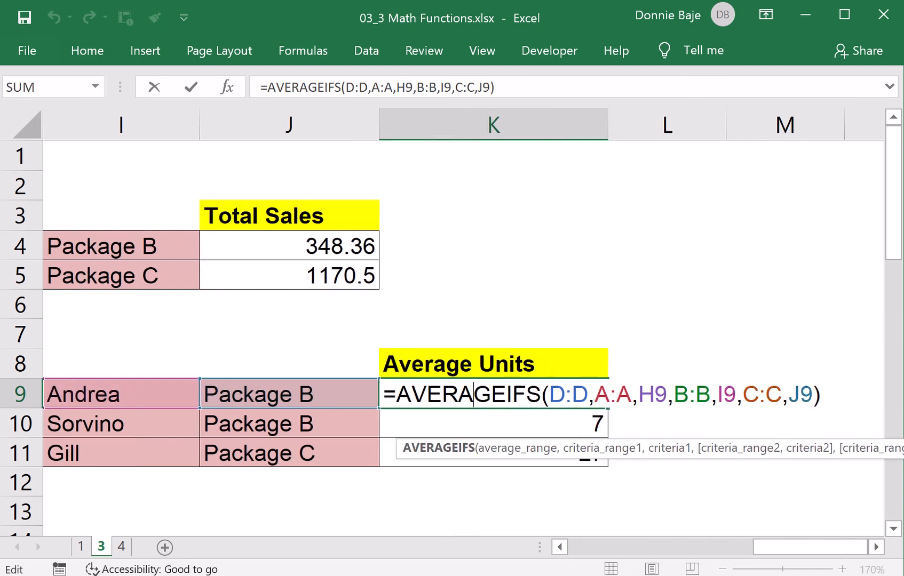